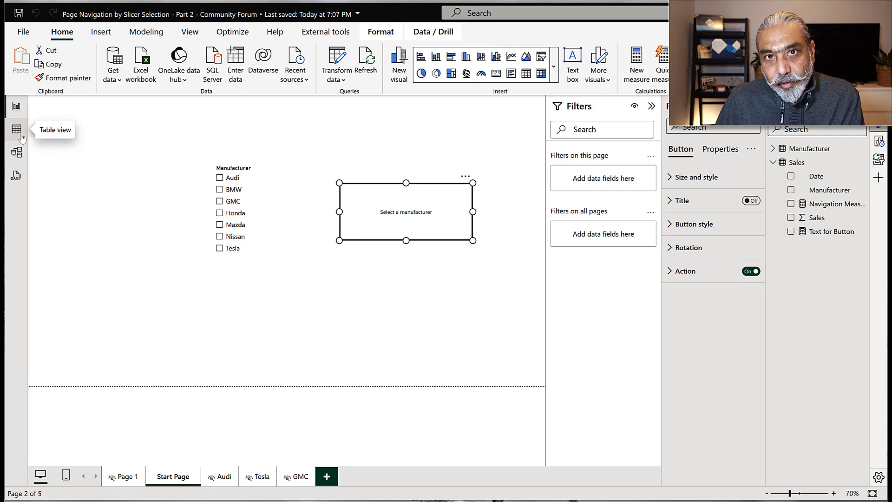
Switch to Table view and display the Manufacturer table from the Data pane
{"action": "left_click", "coordinate": [21, 136]}
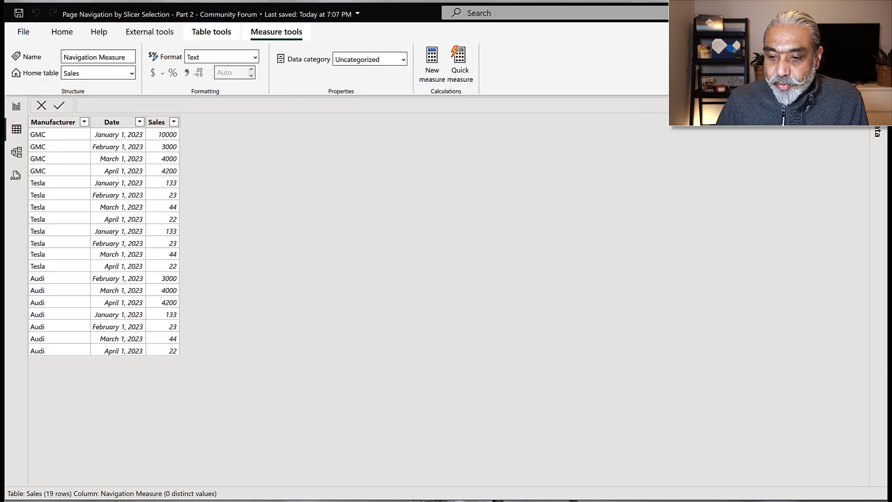
{"action": "left_click", "coordinate": [878, 286]}
{"action": "left_click", "coordinate": [795, 149]}
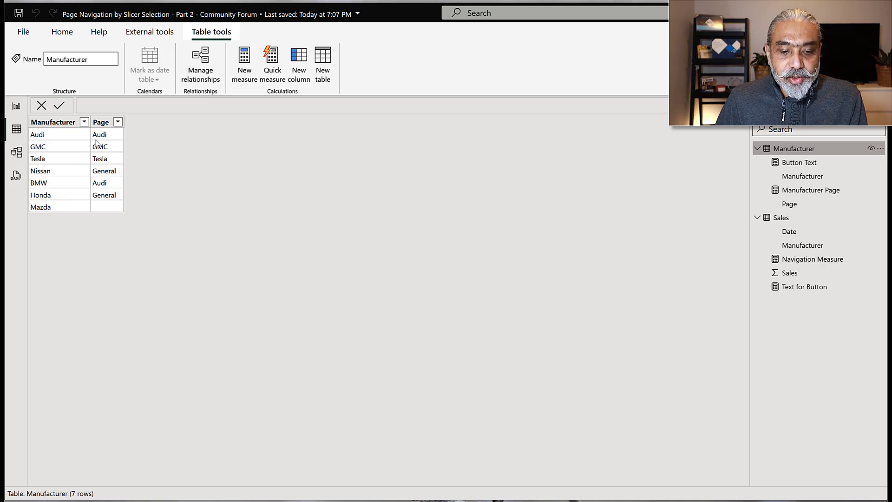
Review each manufacturer's Page mapping: Audi, BMW, Honda, Nissan, and Mazda's empty page
{"action": "left_click", "coordinate": [107, 124]}
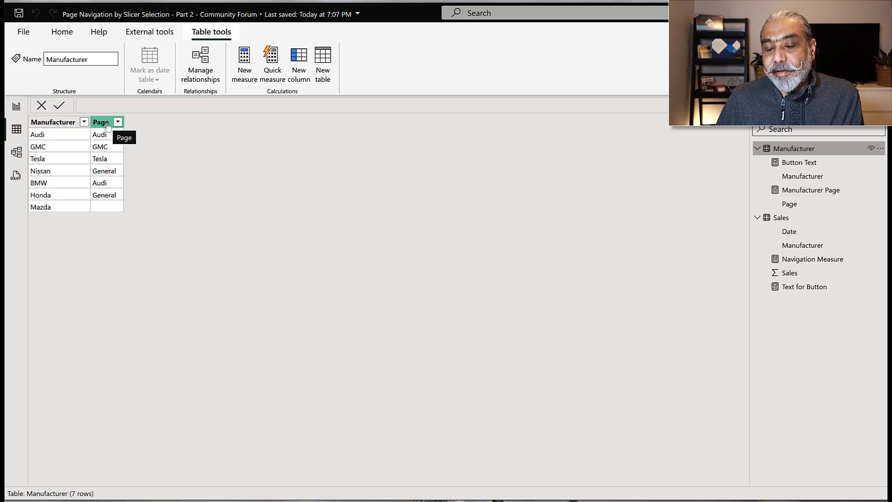
{"action": "left_click", "coordinate": [59, 140]}
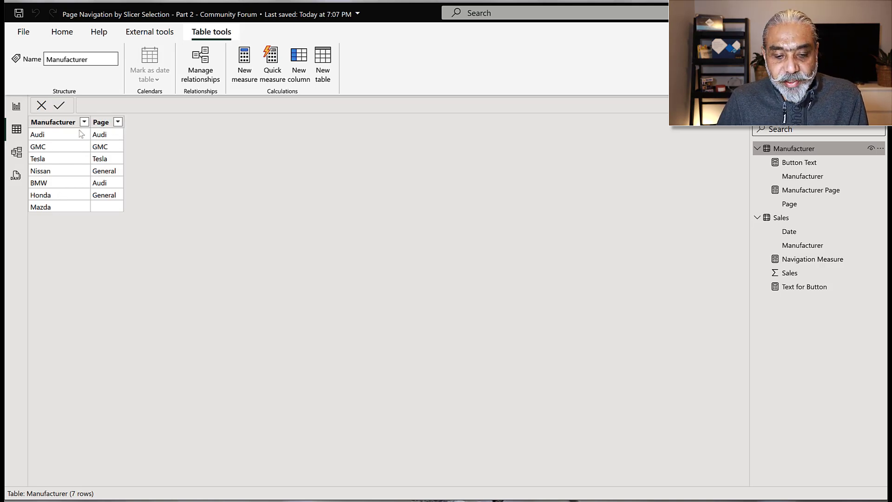
{"action": "left_click", "coordinate": [43, 186]}
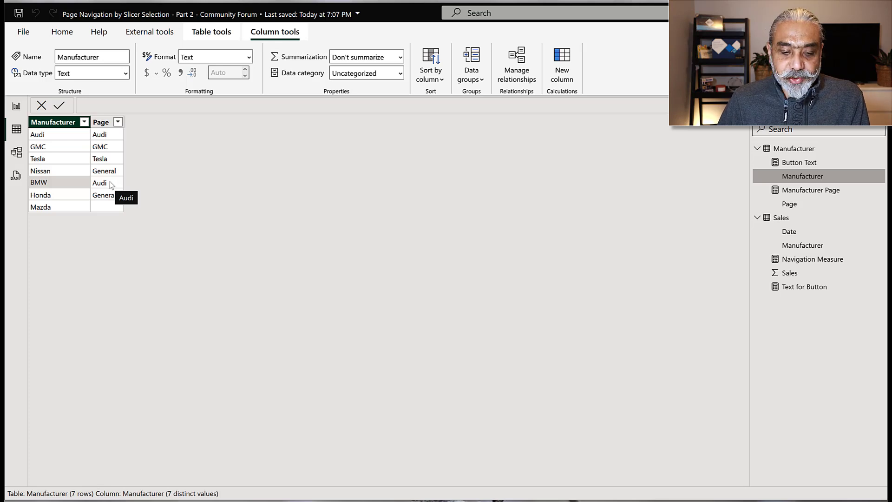
{"action": "left_click", "coordinate": [55, 195]}
{"action": "left_click", "coordinate": [59, 173]}
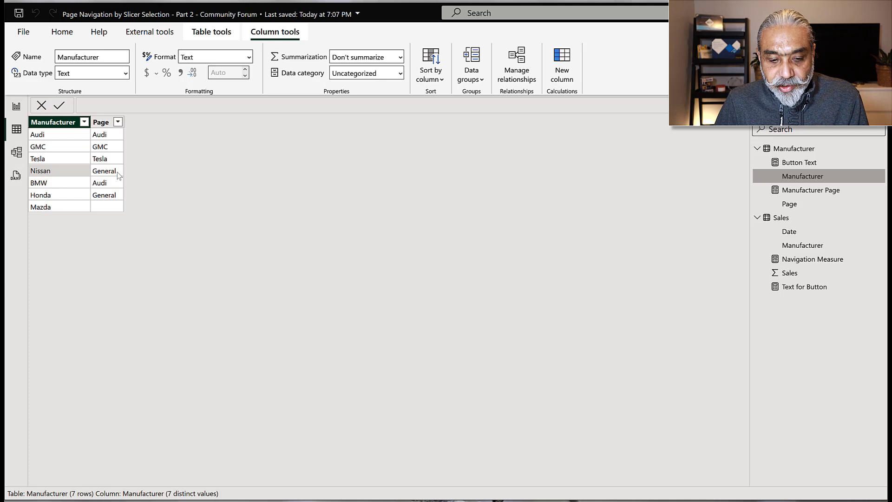
{"action": "left_click", "coordinate": [102, 209]}
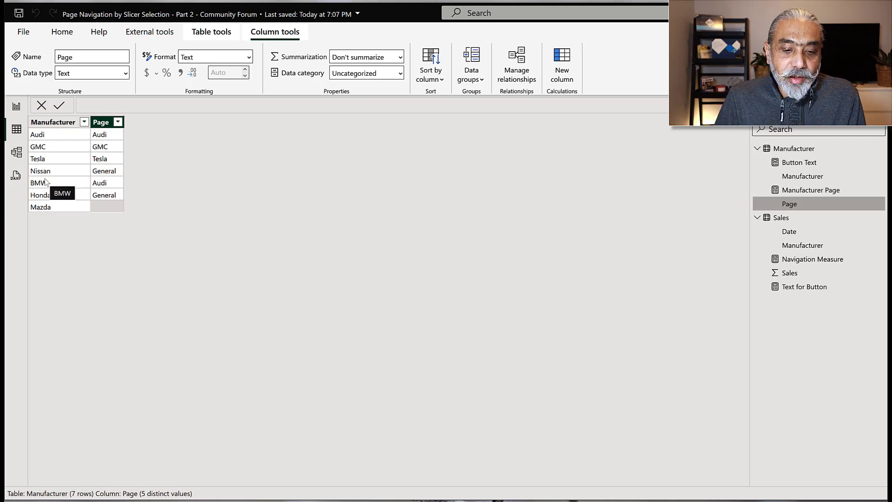
{"action": "left_click", "coordinate": [52, 151]}
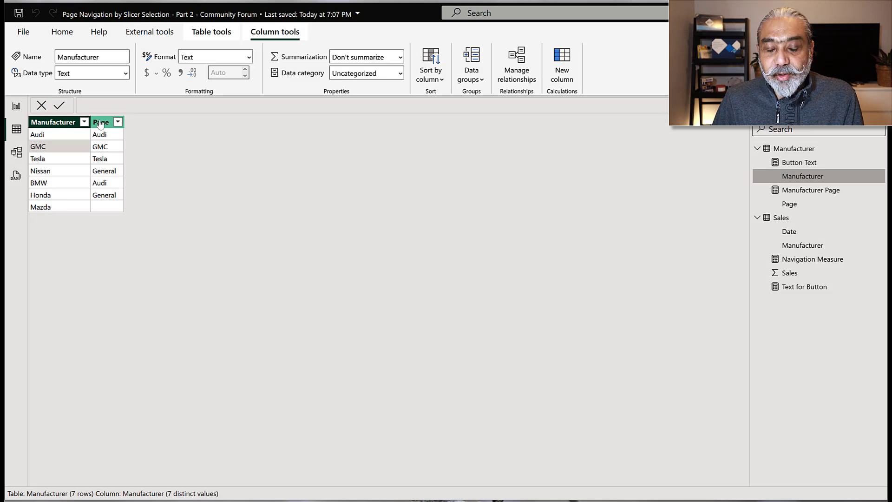
Back in Report view, pick Nissan in the slicer and test the button, dismissing the error
{"action": "left_click", "coordinate": [16, 108]}
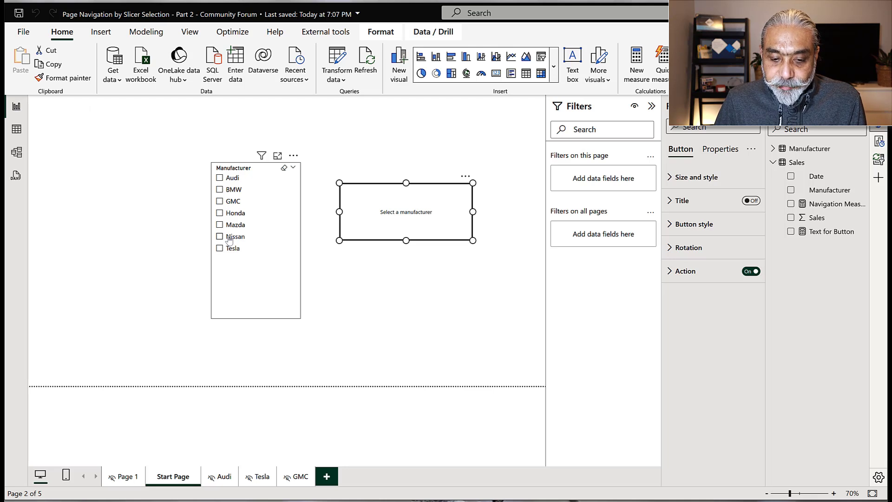
{"action": "left_click", "coordinate": [228, 237]}
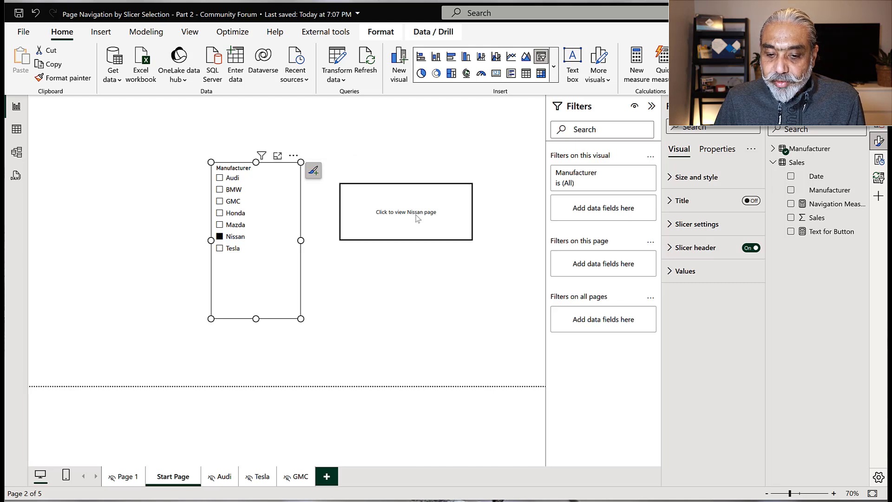
{"action": "left_click", "coordinate": [418, 218], "text": "ctrl"}
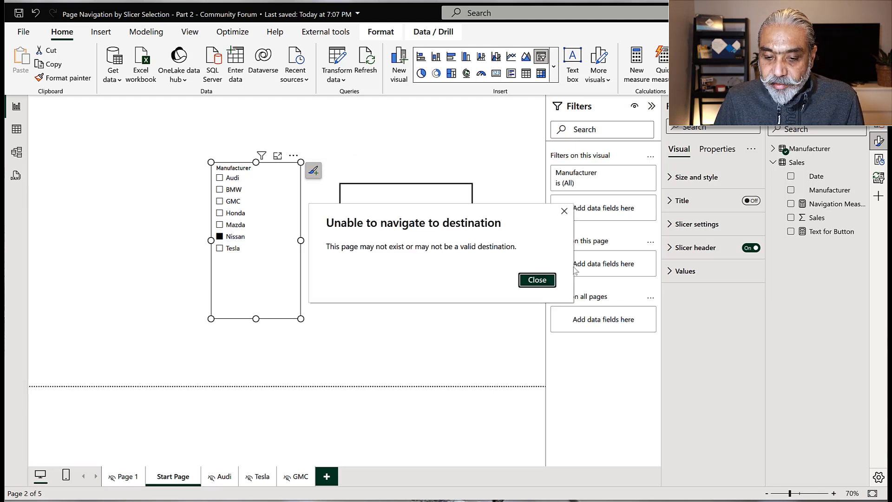
{"action": "left_click", "coordinate": [552, 285]}
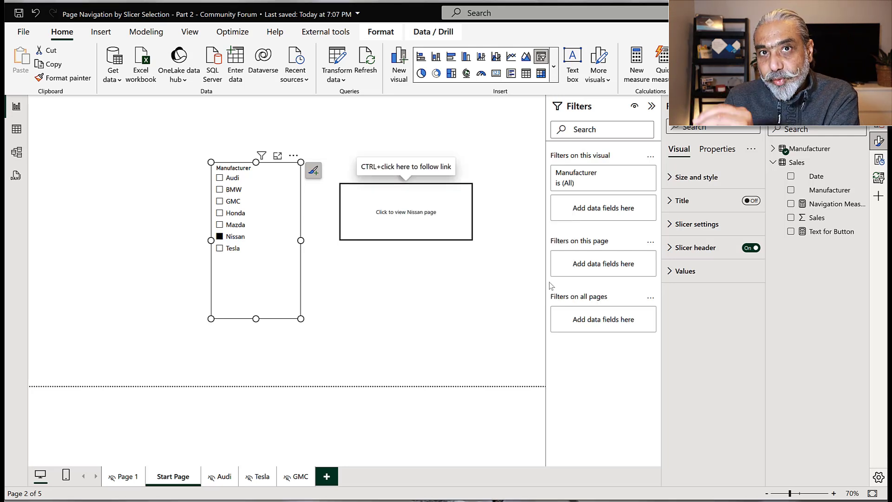
Pick BMW instead and test the button again, closing the navigation error
{"action": "left_click", "coordinate": [233, 195]}
{"action": "left_click", "coordinate": [416, 221], "text": "ctrl"}
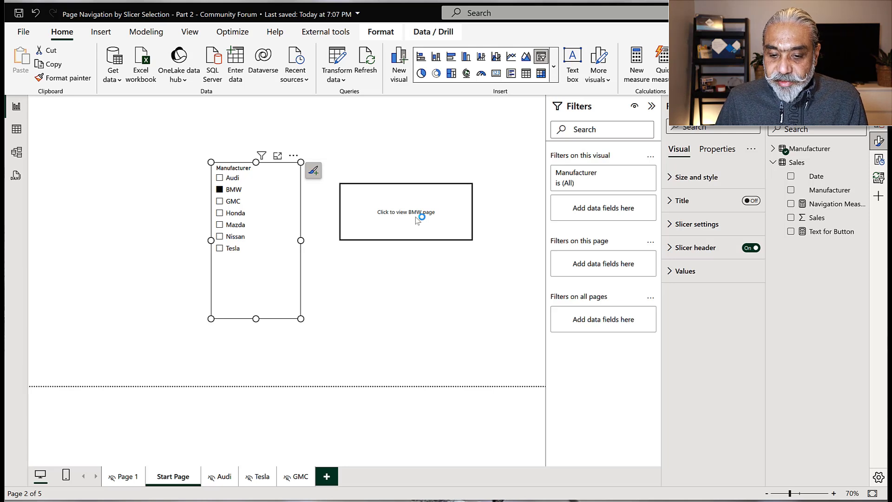
{"action": "left_click", "coordinate": [544, 283]}
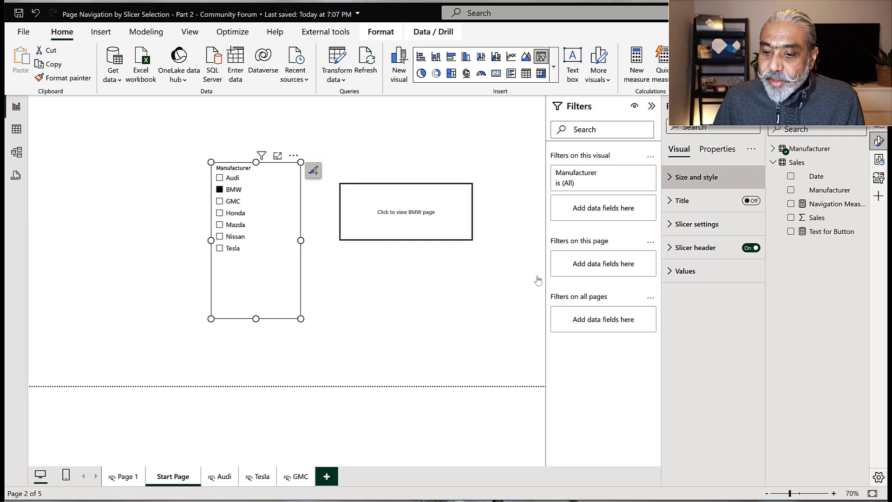
Change the Navigation Measure's SELECTEDVALUE column to Manufacturer[Page]
{"action": "left_click", "coordinate": [832, 204]}
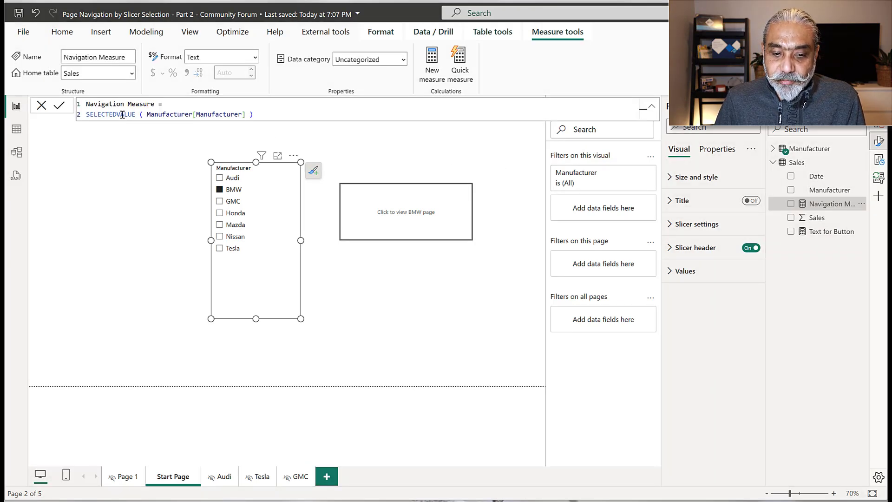
{"action": "double_click", "coordinate": [211, 113]}
{"action": "type", "text": "Page]"}
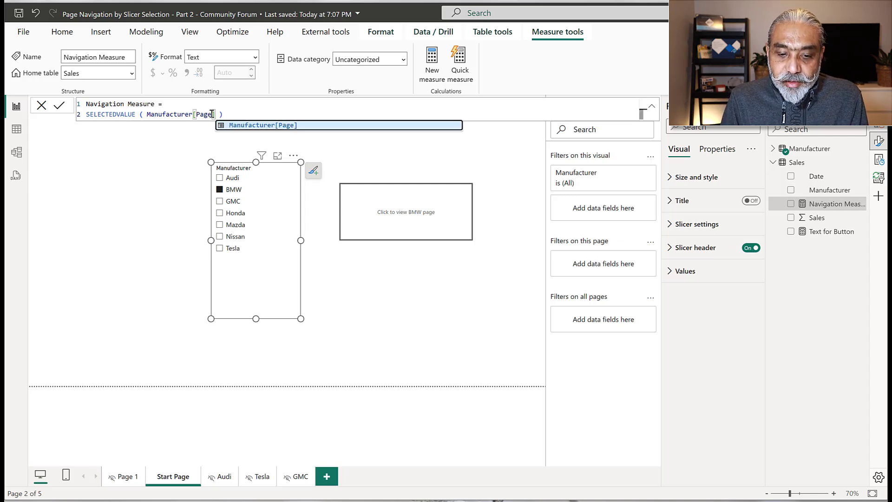
{"action": "type", "text": ","}
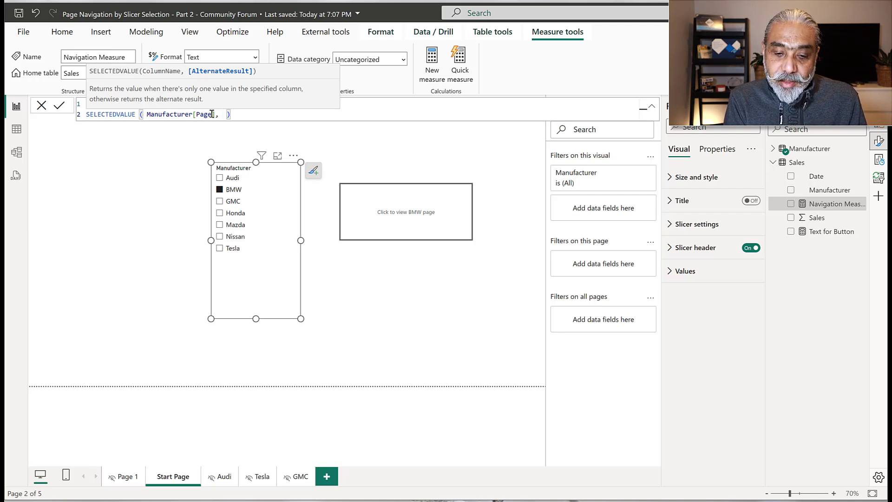
{"action": "key", "text": "BackSpace"}
{"action": "key", "text": "BackSpace"}
Store SELECTEDVALUE(Manufacturer[Page]) in VAR __SelectedValue and add a RETURN line
{"action": "key", "text": "Up"}
{"action": "key", "text": "End"}
{"action": "key", "text": "shift+Return"}
{"action": "type", "text": "VAR __SelectedValue ="}
{"action": "key", "text": "Delete"}
{"action": "key", "text": "ctrl+Right"}
{"action": "key", "text": "ctrl+Right"}
{"action": "key", "text": "ctrl+Right"}
{"action": "key", "text": "ctrl+Right"}
{"action": "key", "text": "End"}
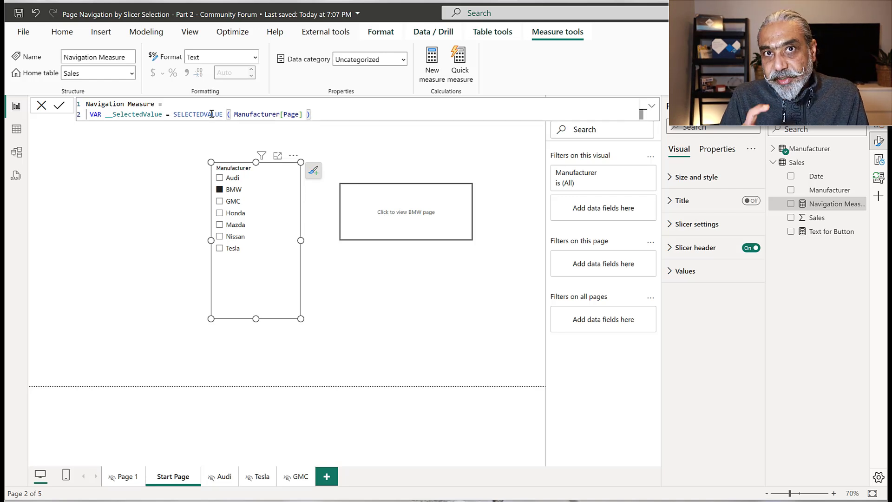
{"action": "key", "text": "shift+Return"}
{"action": "type", "text": "RETURN"}
{"action": "key", "text": "shift+Return"}
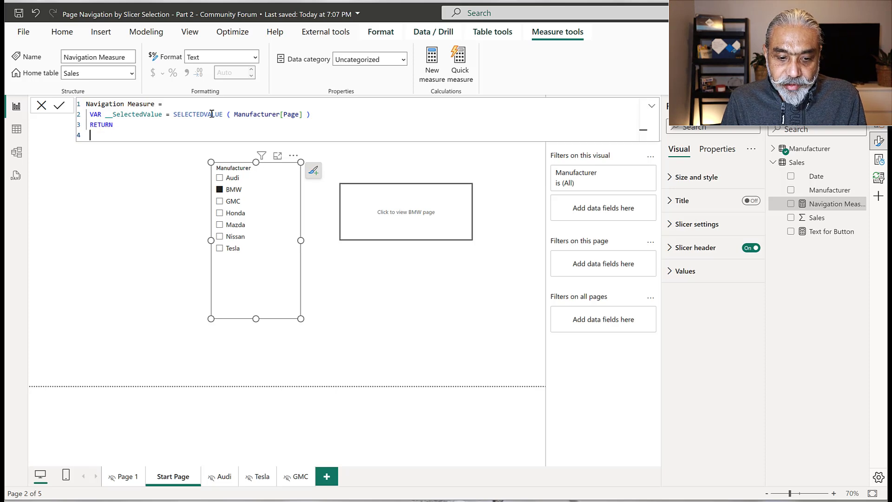
Begin the result with IF(HASONEVALUE(Manufacturer[Manufacturer]), COALESCE(__SelectedValue, on a new line
{"action": "type", "text": "IF ( HASONEVA"}
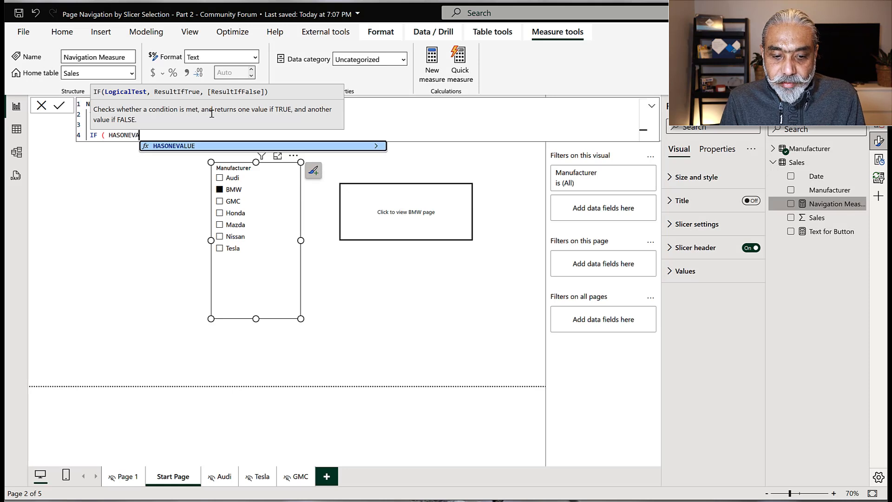
{"action": "key", "text": "Tab"}
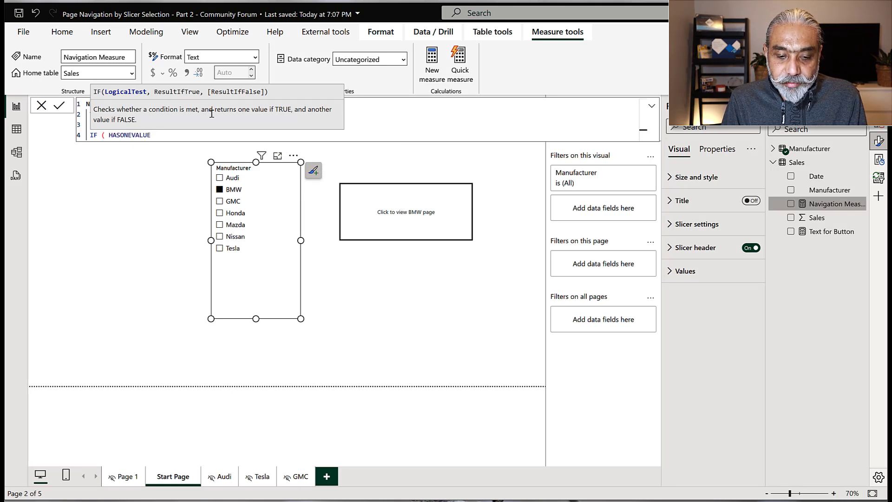
{"action": "type", "text": "("}
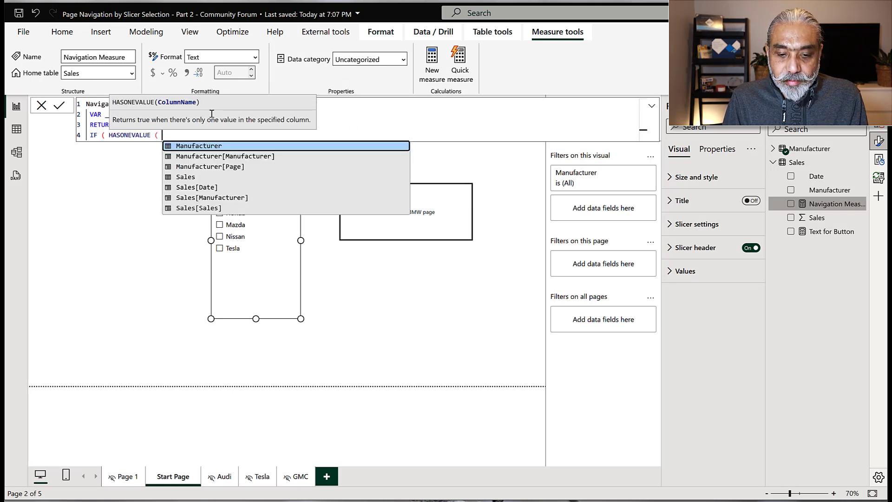
{"action": "key", "text": "Down"}
{"action": "key", "text": "Tab"}
{"action": "type", "text": "),"}
{"action": "key", "text": "shift+Return"}
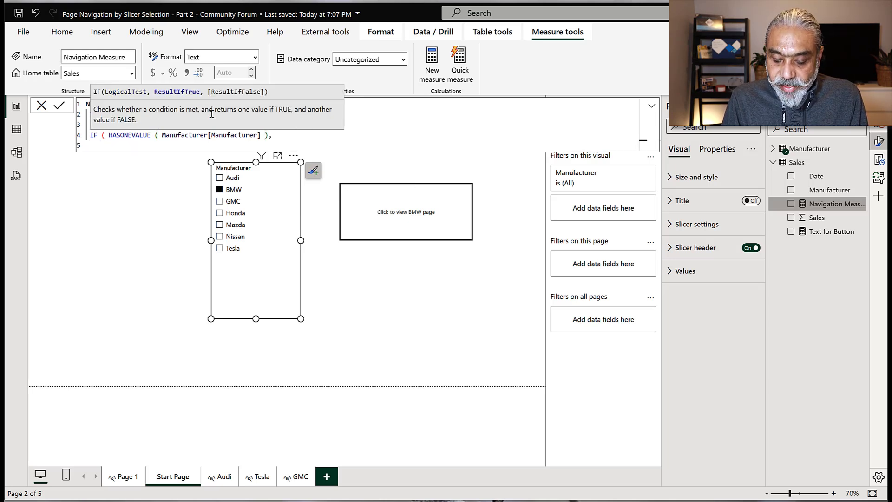
{"action": "type", "text": "IF ("}
{"action": "key", "text": "shift+Home"}
{"action": "type", "text": "COALESCE ( "}
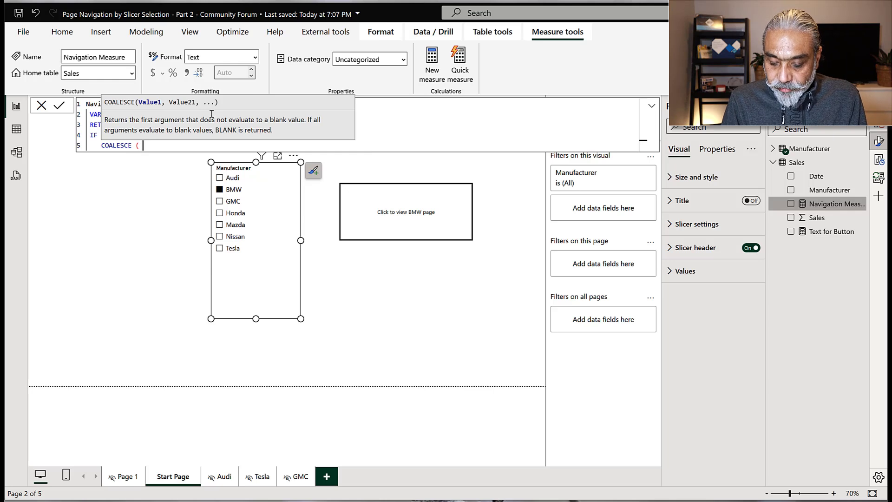
{"action": "type", "text": "__SelectedValue"}
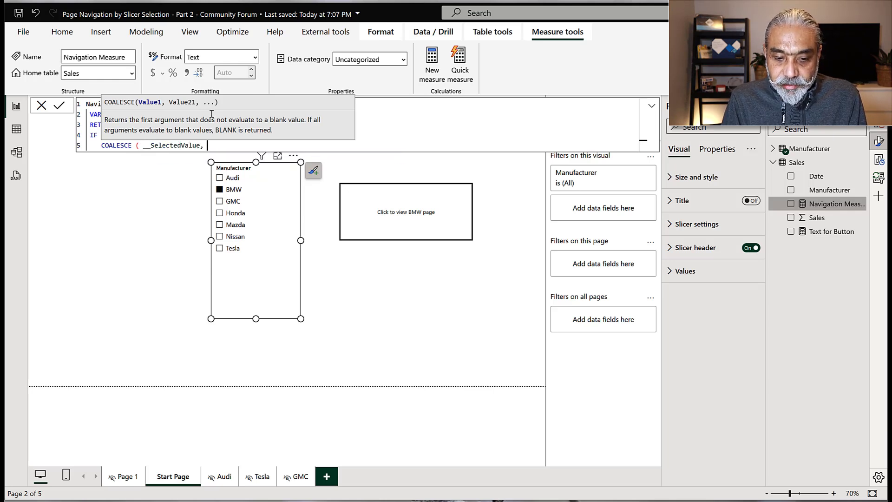
{"action": "type", "text": ","}
{"action": "key", "text": "Escape"}
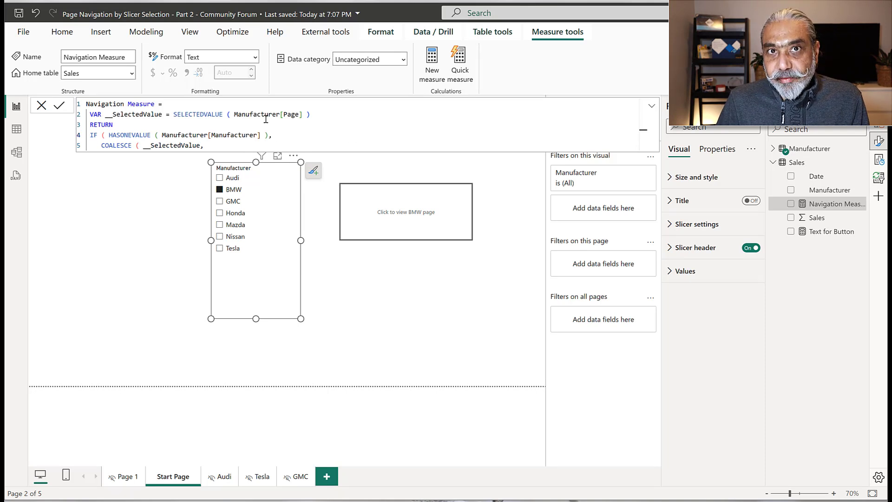
Complete line 5 as IF(COALESCE(__SelectedValue, "") = "", "Default", __SelectedValue) and close the outer IF
{"action": "left_click", "coordinate": [243, 149]}
{"action": "type", "text": "\"Df"}
{"action": "type", "text": ")"}
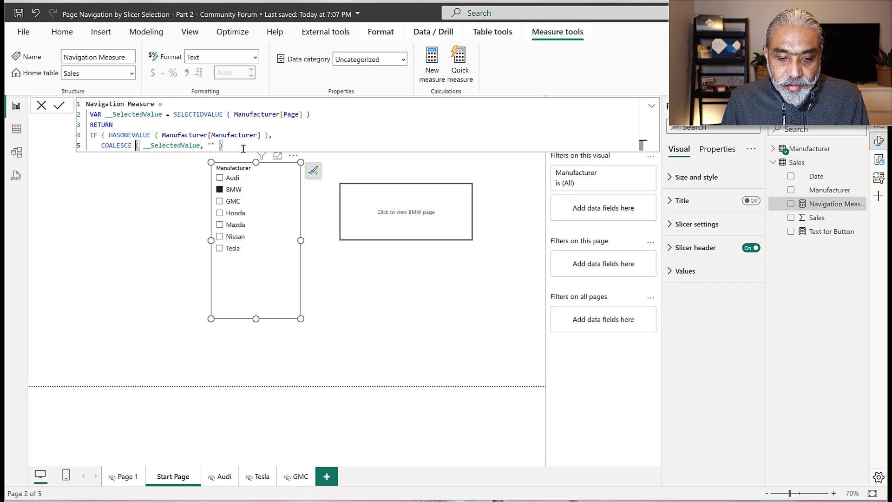
{"action": "key", "text": "Home"}
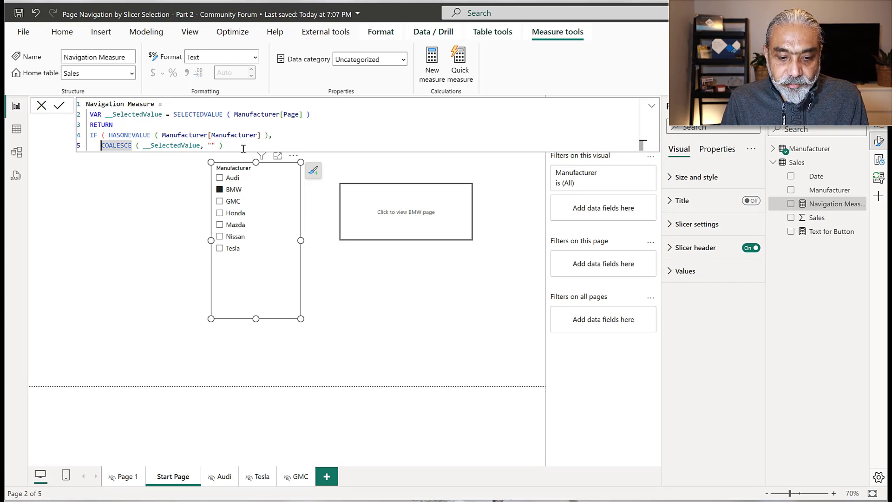
{"action": "type", "text": "IF ("}
{"action": "key", "text": "ctrl+Right"}
{"action": "key", "text": "ctrl+Right"}
{"action": "key", "text": "ctrl+Right"}
{"action": "key", "text": "ctrl+Right"}
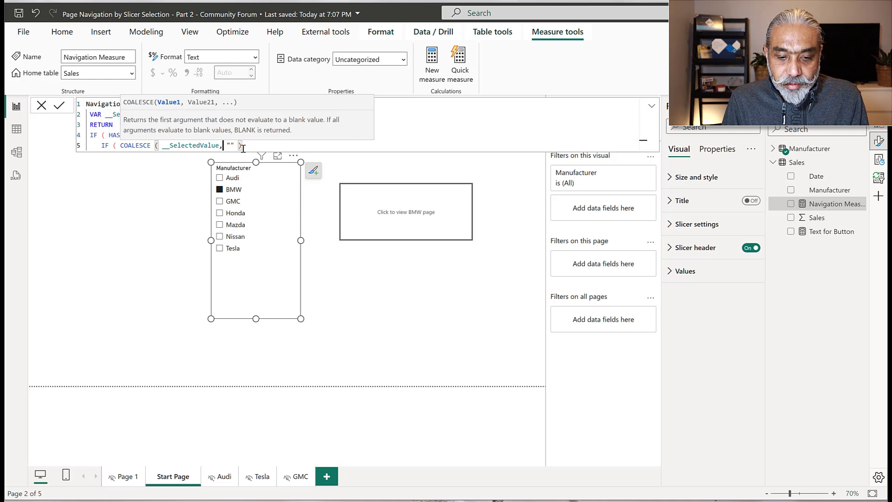
{"action": "key", "text": "End"}
{"action": "type", "text": "= "}
{"action": "type", "text": "\"\","}
{"action": "type", "text": "lt\""}
{"action": "type", "text": "t\", "}
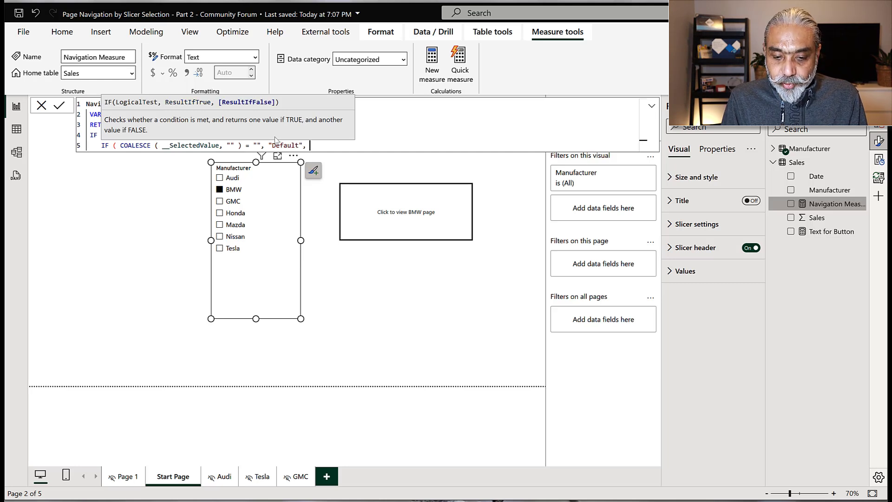
{"action": "type", "text": "__"}
{"action": "key", "text": "Tab"}
{"action": "type", "text": ")"}
{"action": "key", "text": "Return"}
{"action": "type", "text": ")"}
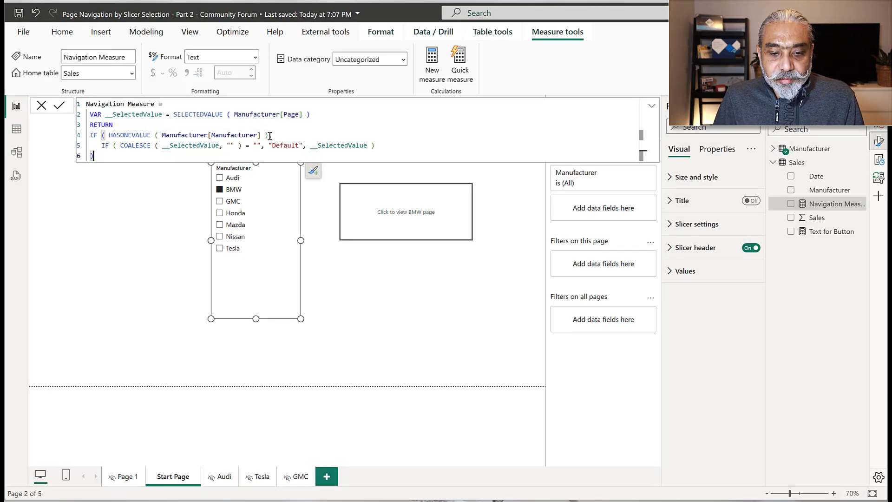
Walk through the formula's variable definition, Manufacturer[Page] reference, HASONEVALUE check and line 5
{"action": "left_click", "coordinate": [246, 124]}
{"action": "left_click_drag", "start_coordinate": [245, 124], "coordinate": [267, 114]}
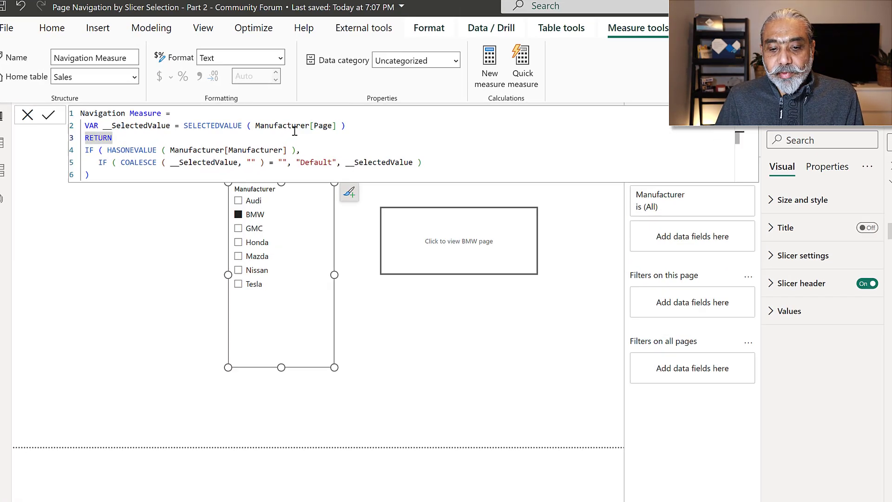
{"action": "left_click", "coordinate": [267, 114]}
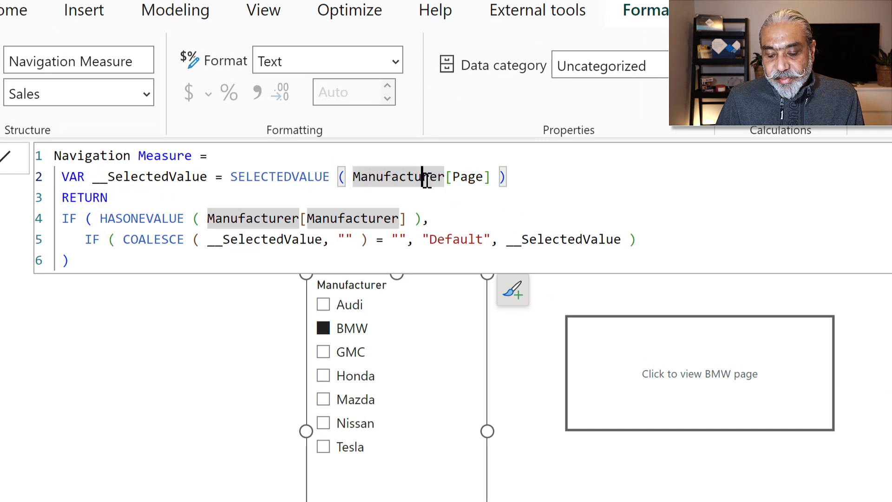
{"action": "left_click", "coordinate": [410, 180]}
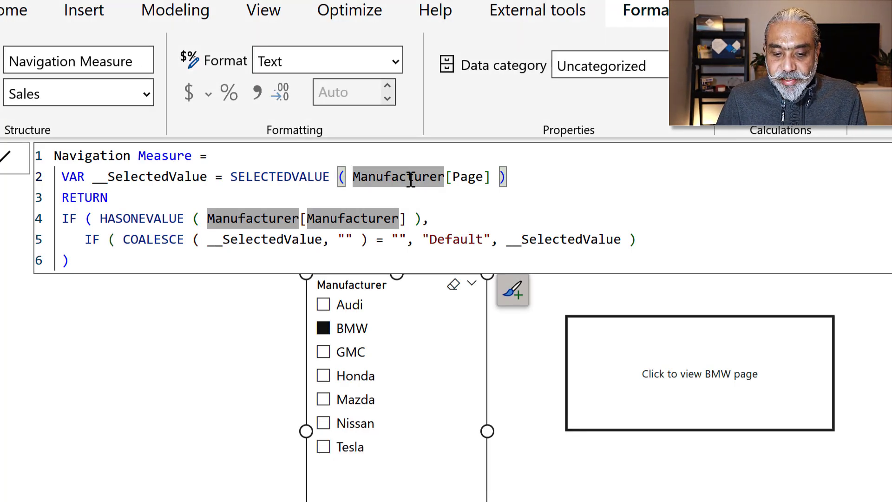
{"action": "double_click", "coordinate": [158, 176]}
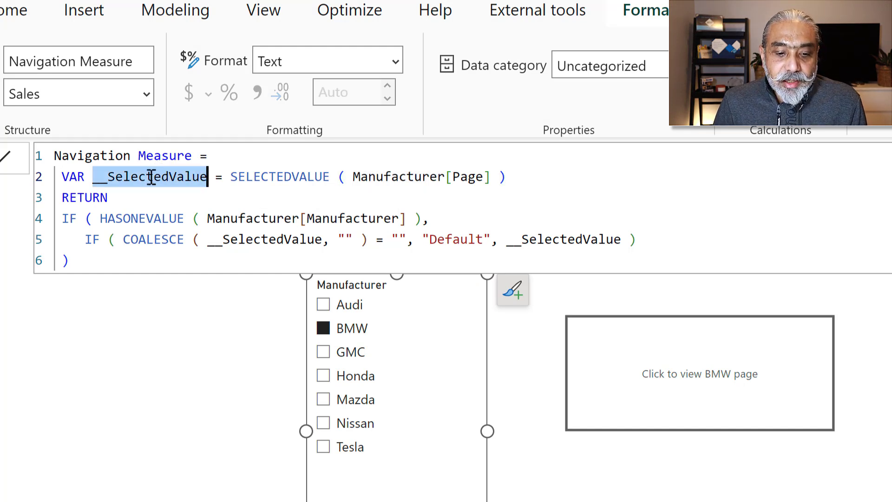
{"action": "left_click_drag", "start_coordinate": [100, 218], "coordinate": [408, 219]}
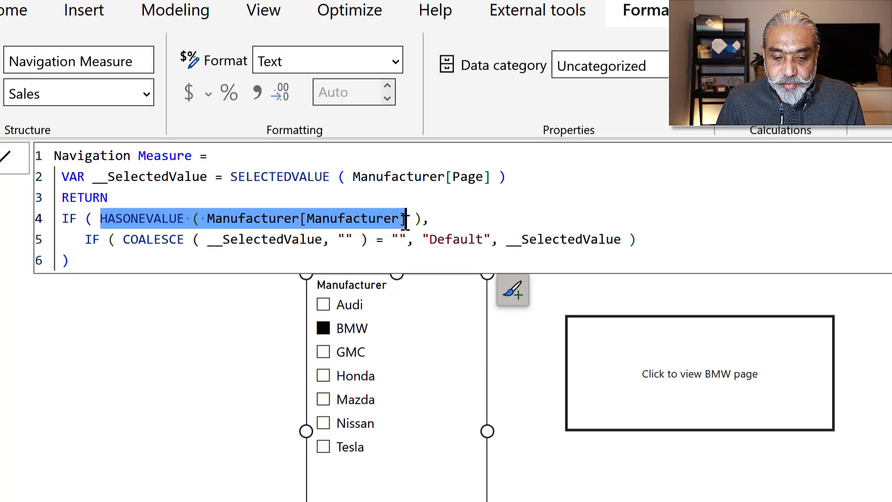
{"action": "left_click_drag", "start_coordinate": [222, 240], "coordinate": [269, 241]}
Rename the variable to __PageValue in its definition and in the COALESCE call
{"action": "left_click", "coordinate": [110, 176]}
{"action": "left_click_drag", "start_coordinate": [109, 177], "coordinate": [170, 179]}
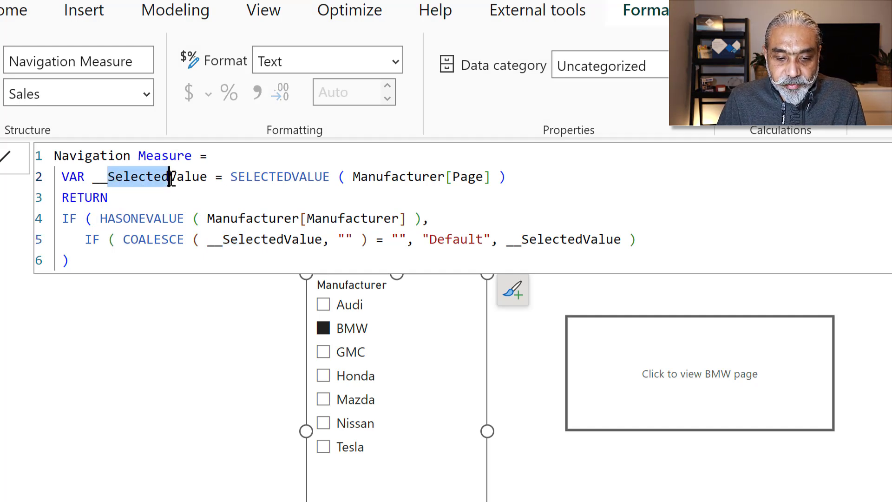
{"action": "type", "text": "Page"}
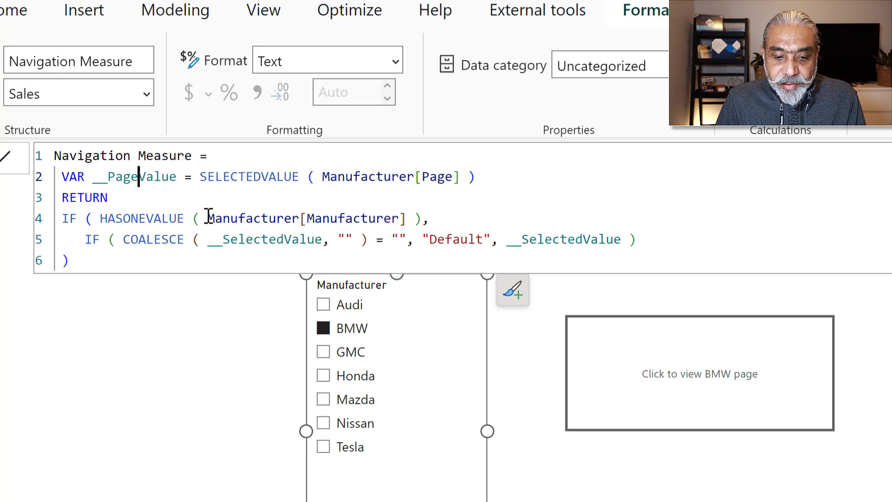
{"action": "left_click_drag", "start_coordinate": [224, 238], "coordinate": [284, 241]}
{"action": "type", "text": "Page"}
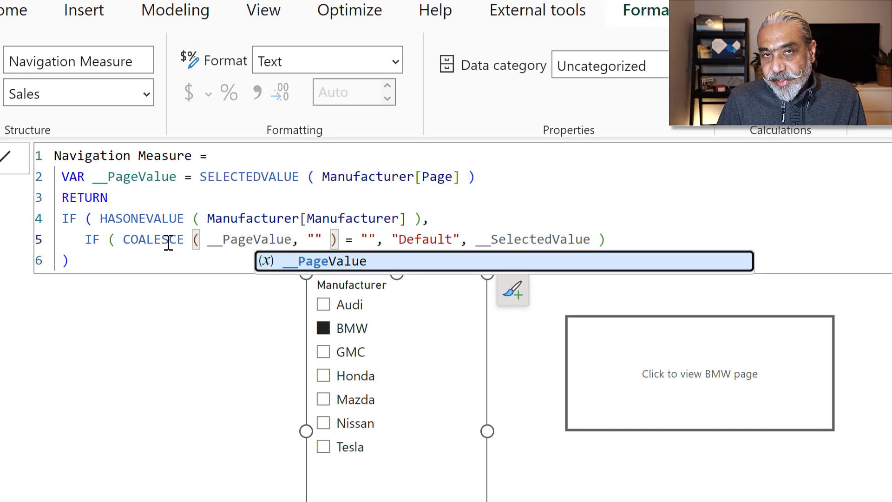
Paste __PageValue over the last remaining __SelectedValue reference on line 5
{"action": "left_click", "coordinate": [316, 239]}
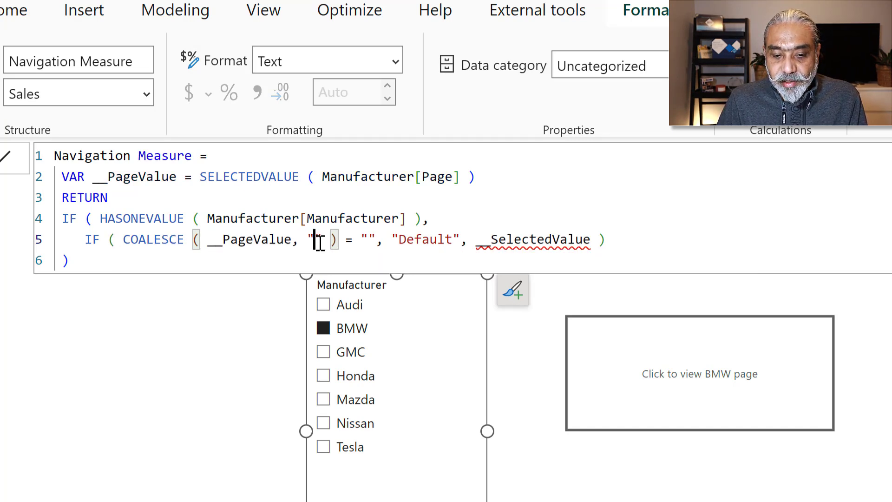
{"action": "key", "text": "shift+Right"}
{"action": "left_click", "coordinate": [314, 241]}
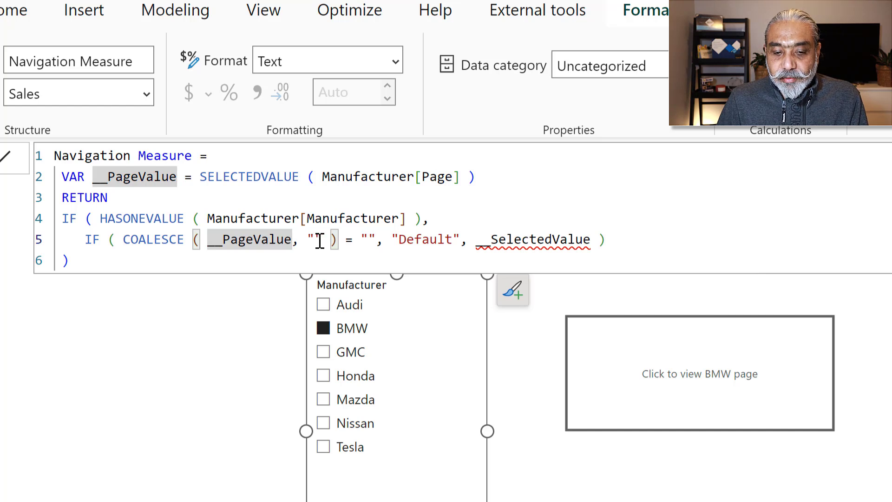
{"action": "left_click_drag", "start_coordinate": [315, 241], "coordinate": [322, 240]}
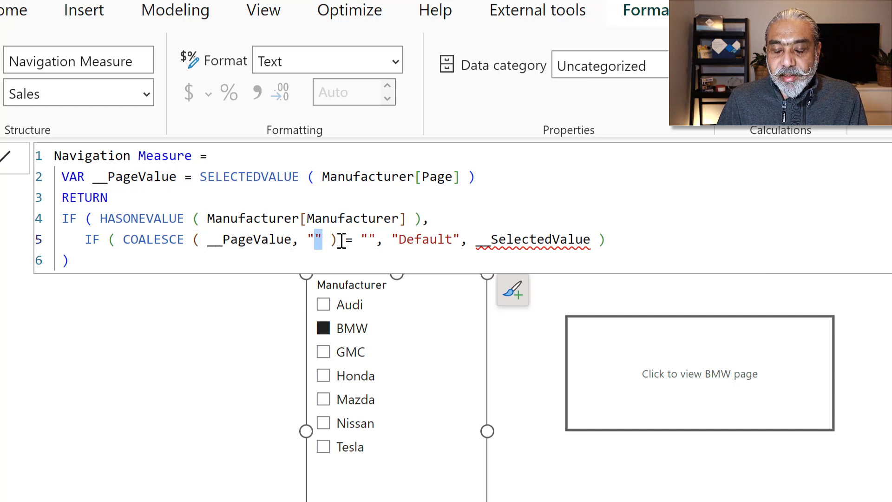
{"action": "double_click", "coordinate": [153, 177]}
{"action": "key", "text": "ctrl+c"}
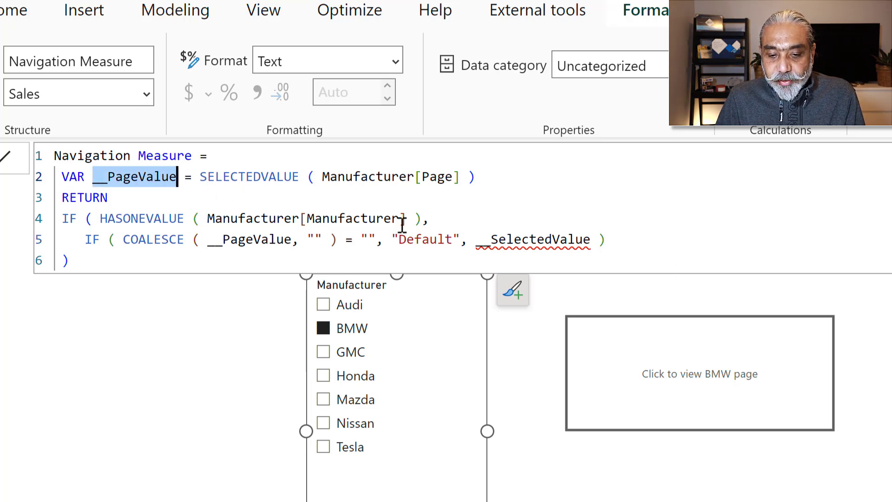
{"action": "double_click", "coordinate": [520, 246]}
{"action": "key", "text": "ctrl+v"}
{"action": "key", "text": "Down"}
Commit the finished Navigation Measure with the check mark
{"action": "left_click", "coordinate": [64, 259]}
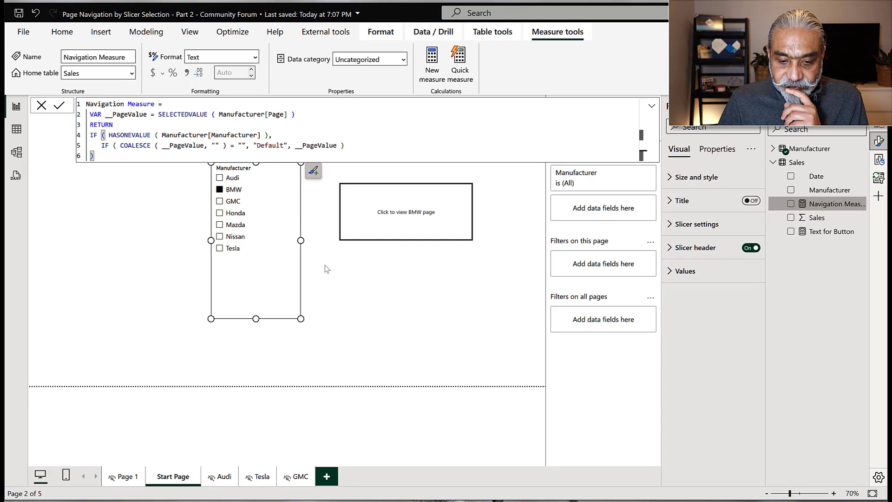
{"action": "left_click", "coordinate": [305, 261]}
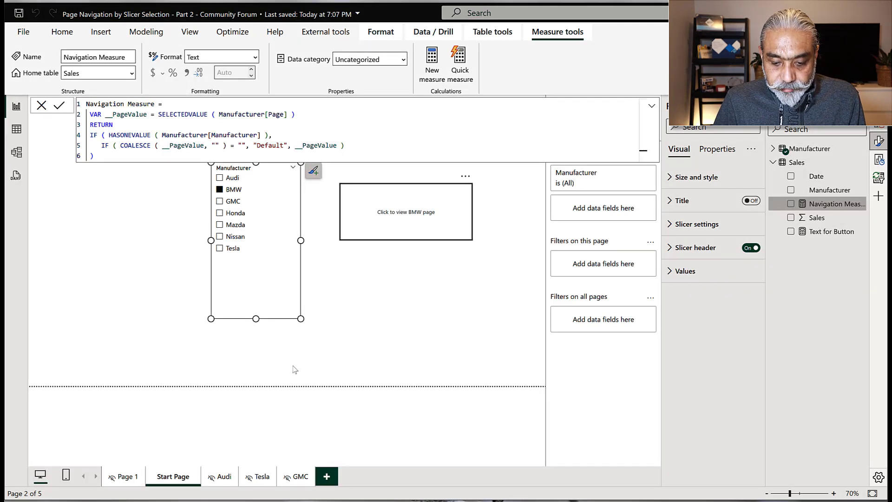
Duplicate the GMC page as 'Default', turn its bar chart into a table, and return to Start Page
{"action": "left_click", "coordinate": [289, 479]}
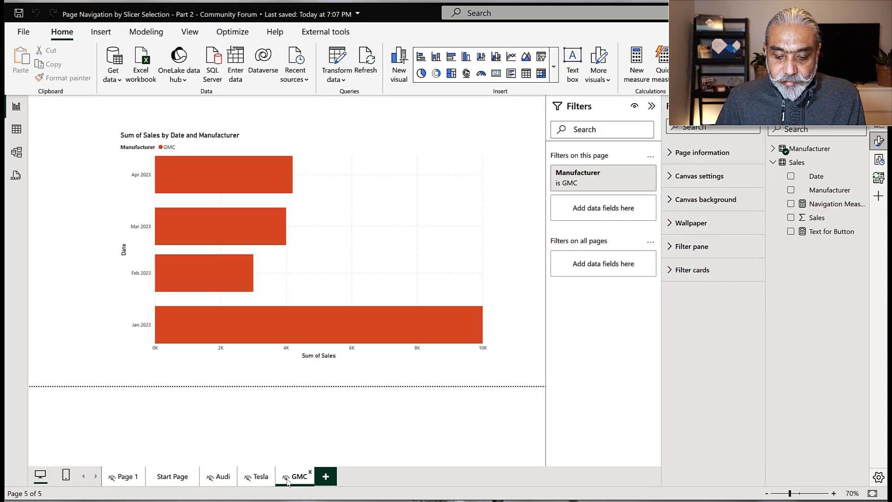
{"action": "right_click", "coordinate": [288, 481]}
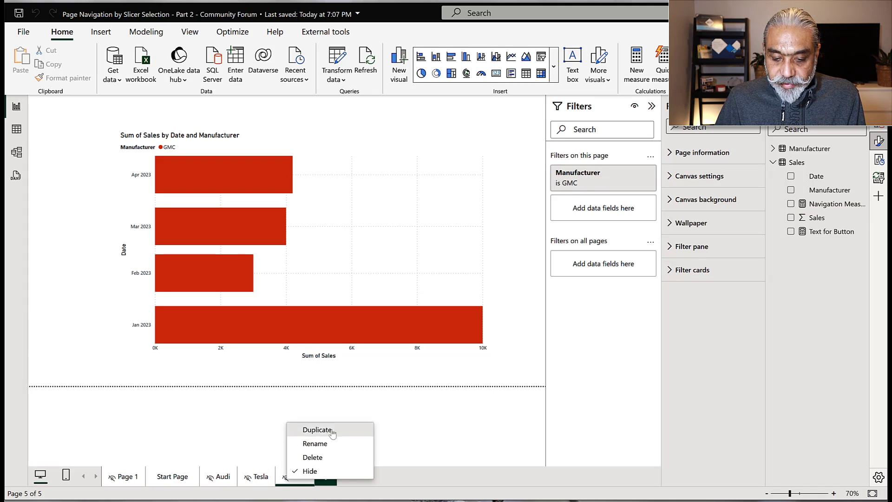
{"action": "left_click", "coordinate": [329, 431]}
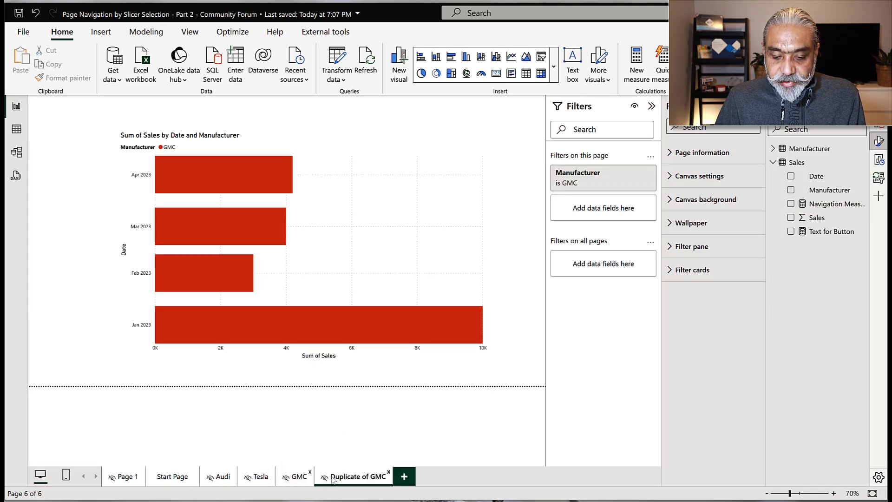
{"action": "double_click", "coordinate": [346, 481]}
{"action": "type", "text": "Default"}
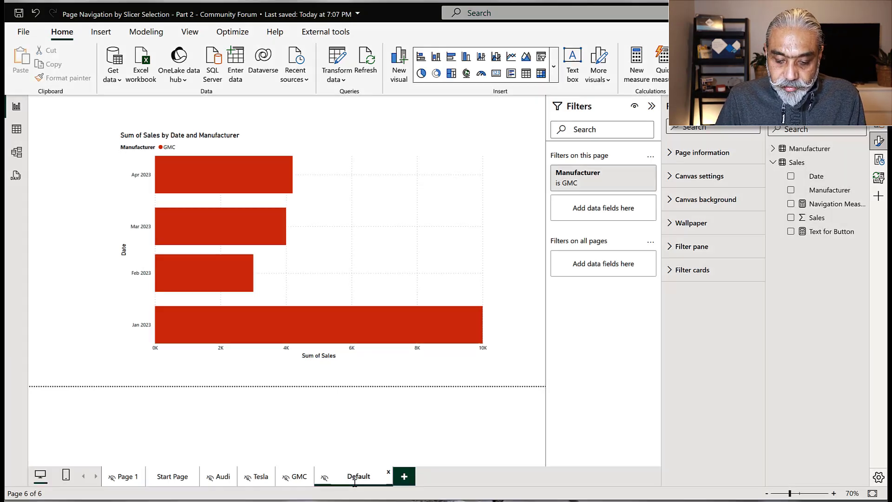
{"action": "key", "text": "Return"}
{"action": "left_click", "coordinate": [525, 75]}
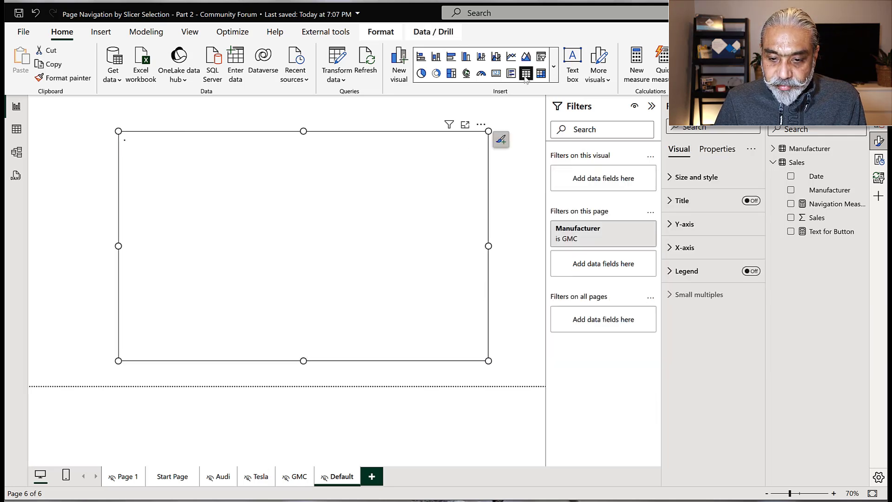
{"action": "left_click", "coordinate": [178, 478]}
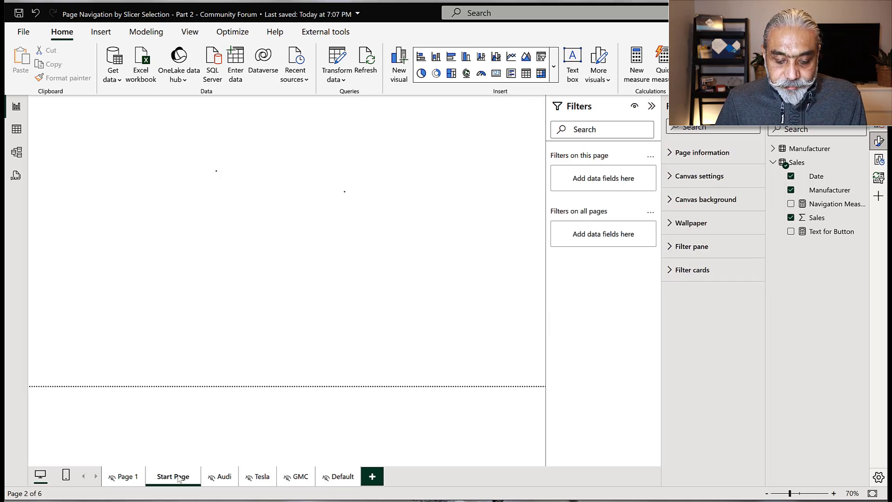
Recheck the Manufacturer table mapping, then choose Mazda in the slicer and follow the button to Default
{"action": "left_click", "coordinate": [16, 130]}
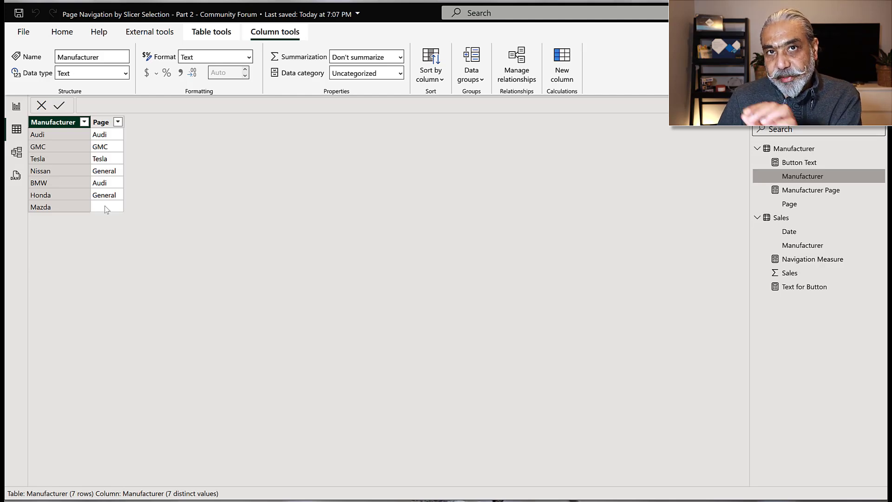
{"action": "left_click", "coordinate": [17, 107]}
{"action": "left_click", "coordinate": [235, 225]}
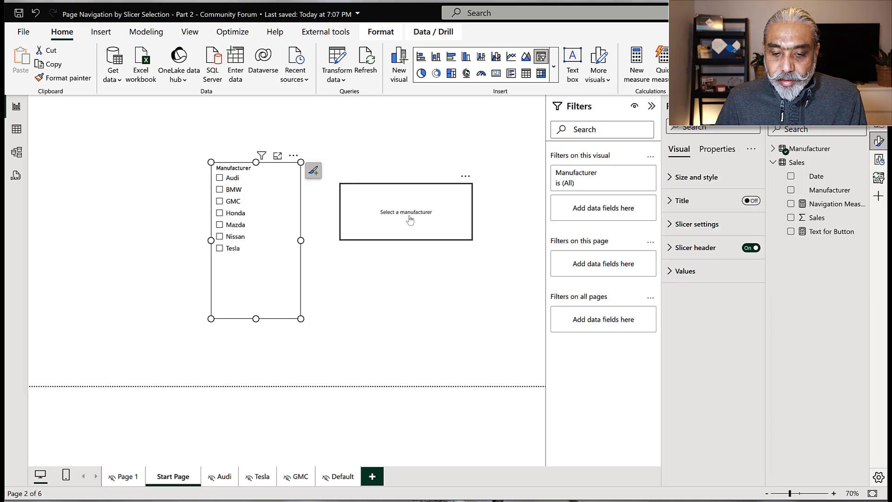
{"action": "left_click", "coordinate": [238, 227]}
{"action": "left_click", "coordinate": [424, 220], "text": "ctrl"}
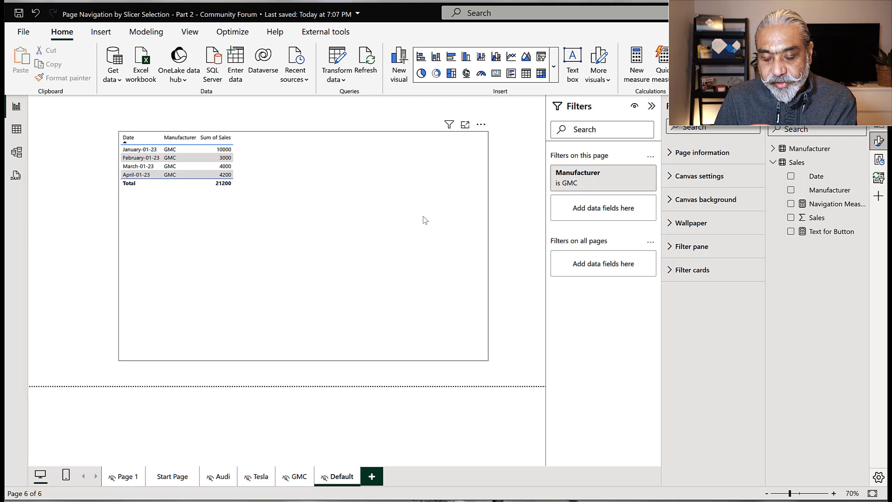
On Start Page, add GMC to the slicer, clear it, pick BMW and follow the button
{"action": "left_click", "coordinate": [181, 477]}
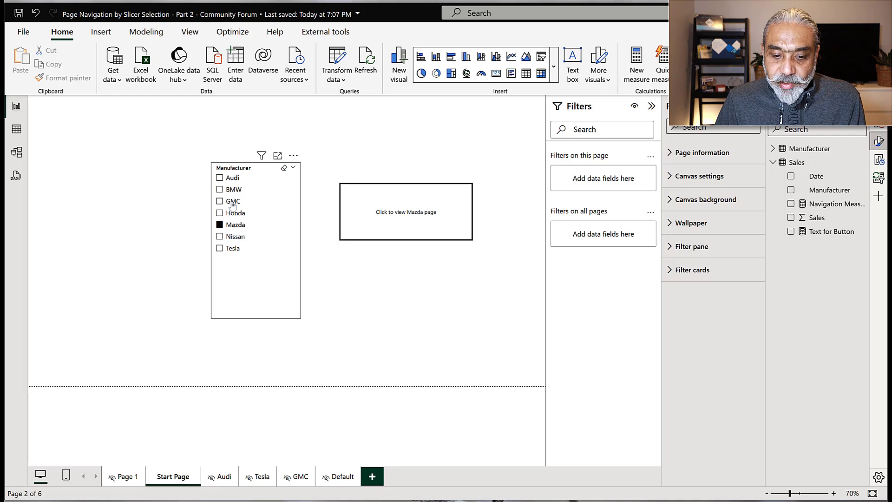
{"action": "left_click", "coordinate": [232, 201], "text": "ctrl"}
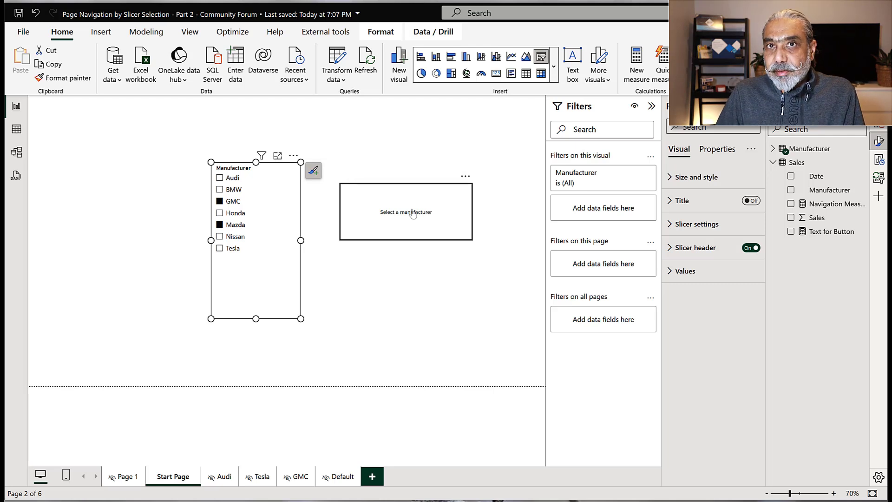
{"action": "left_click", "coordinate": [235, 226]}
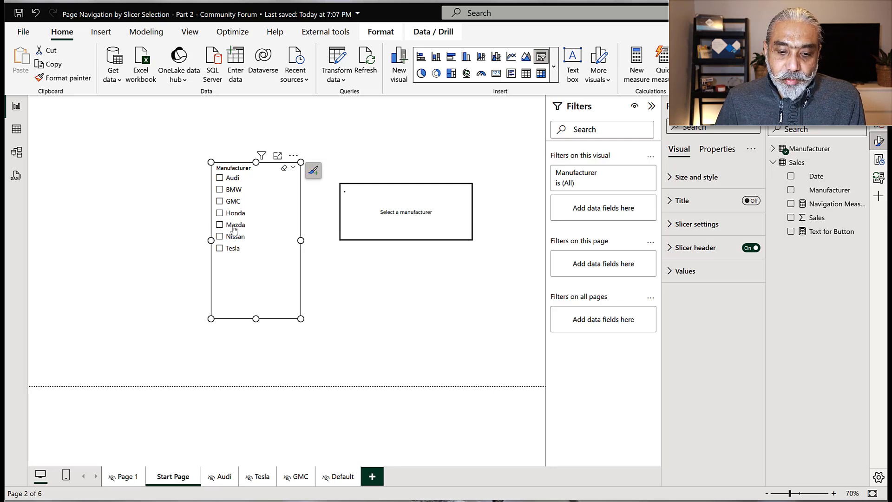
{"action": "left_click", "coordinate": [229, 192]}
{"action": "left_click", "coordinate": [409, 216], "text": "ctrl"}
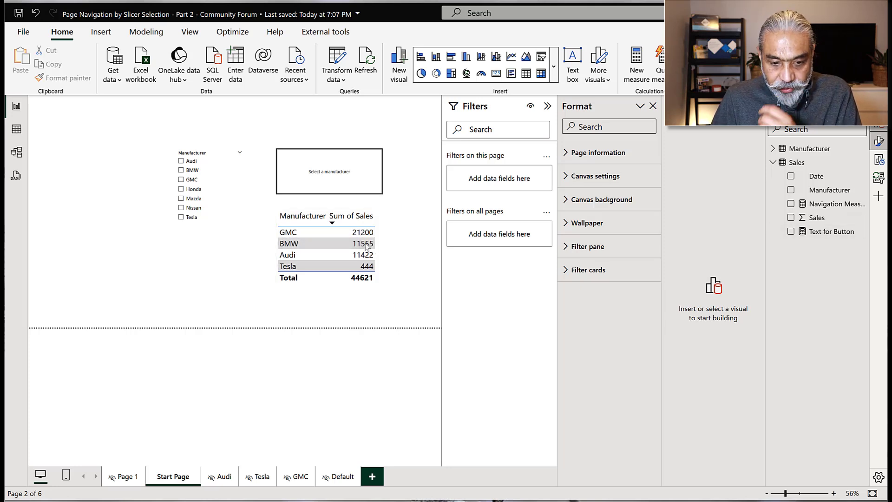
Choose BMW in the slicer and collapse the Filters, Format and Build panes
{"action": "left_click", "coordinate": [199, 171]}
{"action": "left_click", "coordinate": [549, 107]}
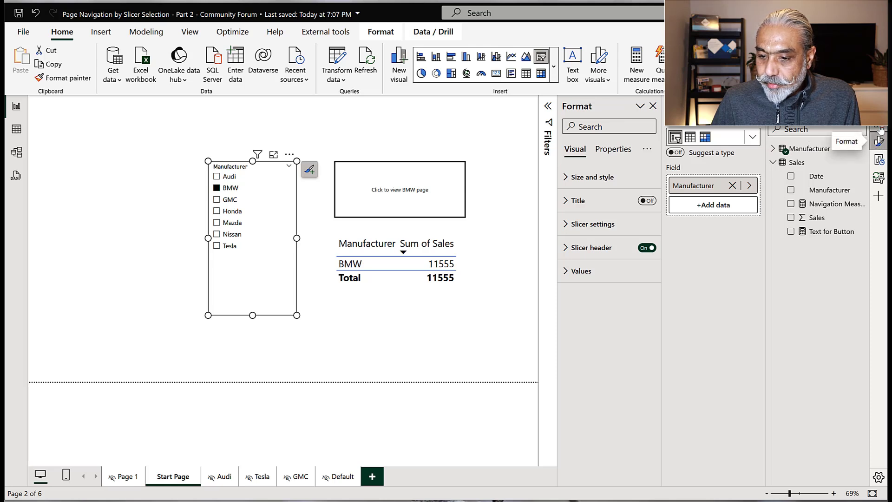
{"action": "left_click", "coordinate": [879, 142]}
{"action": "left_click", "coordinate": [880, 129]}
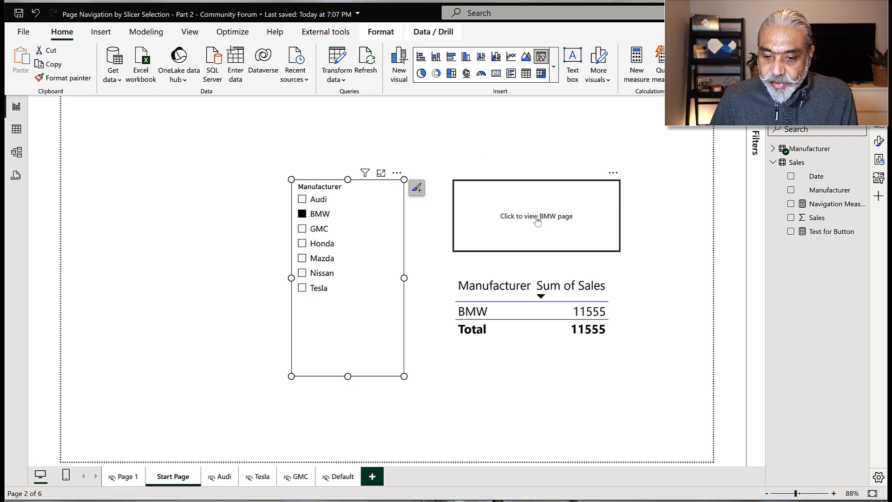
Follow the button to the Audi page and select its line chart to reveal the Manufacturer is Audi filter
{"action": "left_click", "coordinate": [538, 221], "text": "ctrl"}
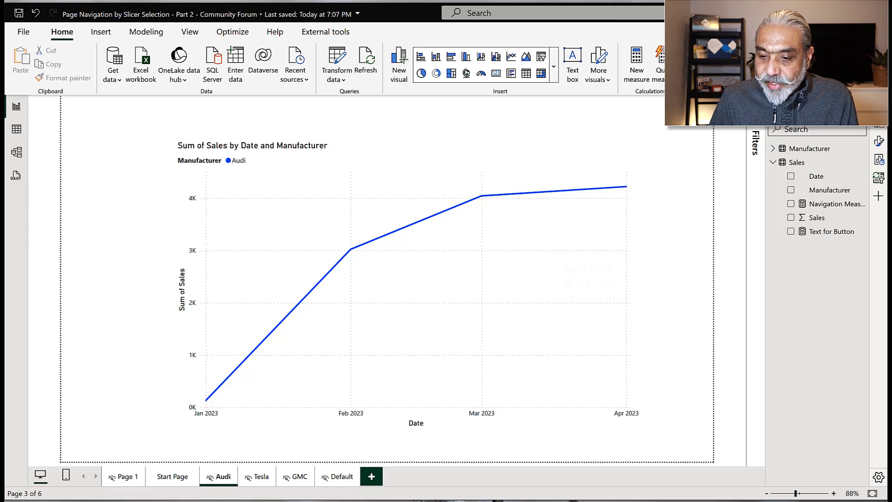
{"action": "left_click", "coordinate": [465, 279]}
{"action": "left_click", "coordinate": [756, 143]}
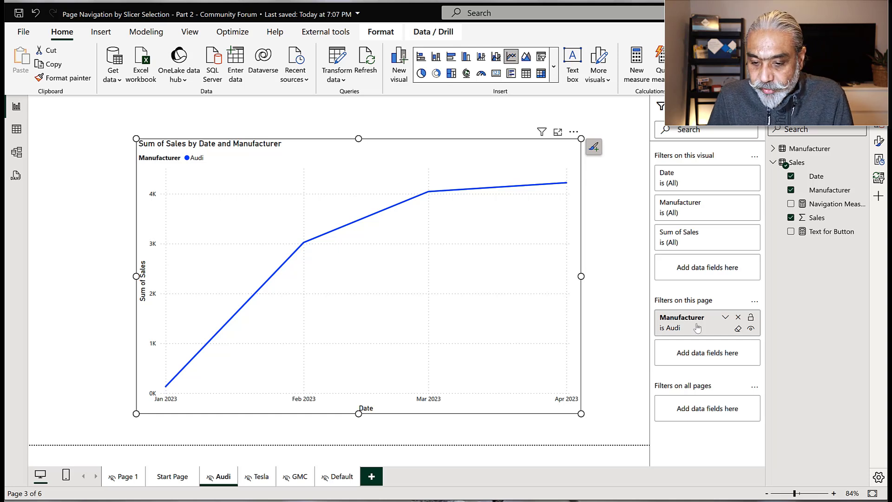
Narrow the Audi page's line chart and add a total Sales card beside it
{"action": "left_click_drag", "start_coordinate": [581, 276], "coordinate": [526, 277]}
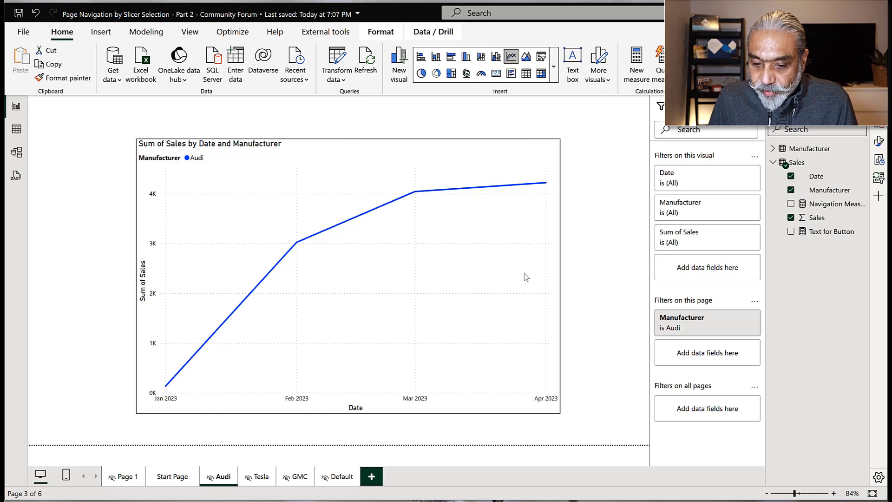
{"action": "left_click", "coordinate": [881, 126]}
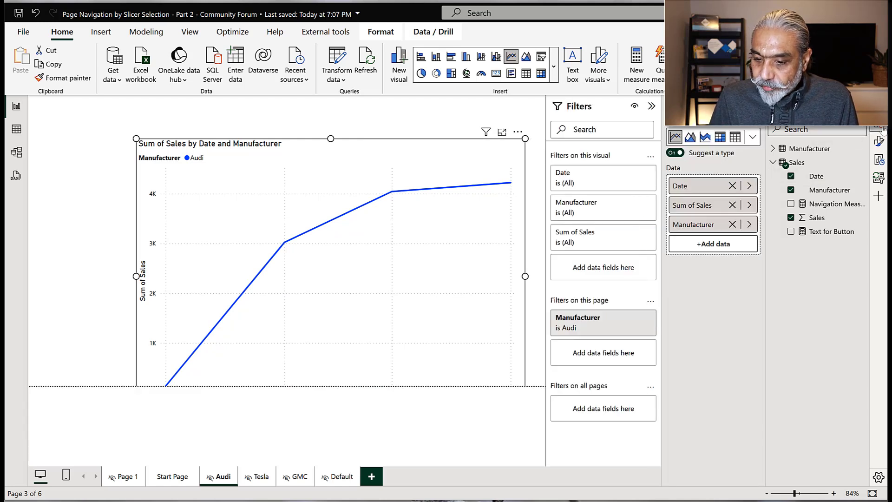
{"action": "left_click_drag", "start_coordinate": [818, 217], "coordinate": [482, 224]}
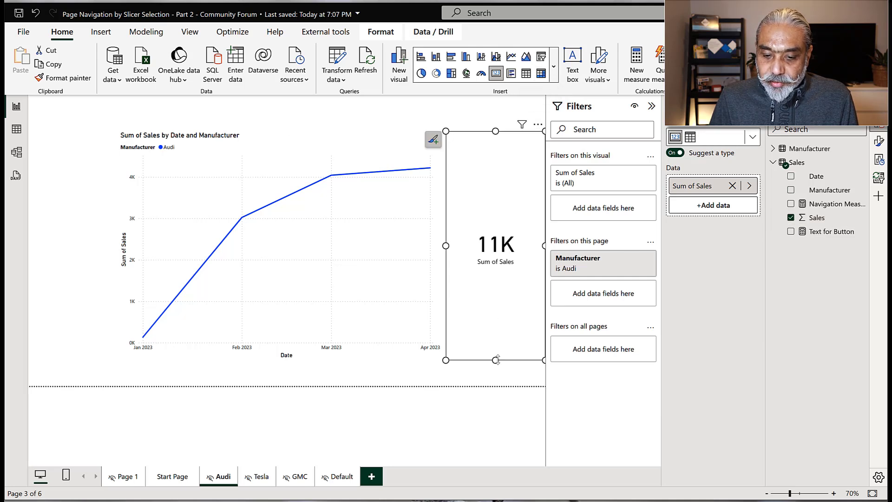
{"action": "left_click_drag", "start_coordinate": [496, 360], "coordinate": [500, 268]}
Turn the sales card into a Sum of Sales table reading 11422, then return to the Start Page
{"action": "left_click", "coordinate": [526, 76]}
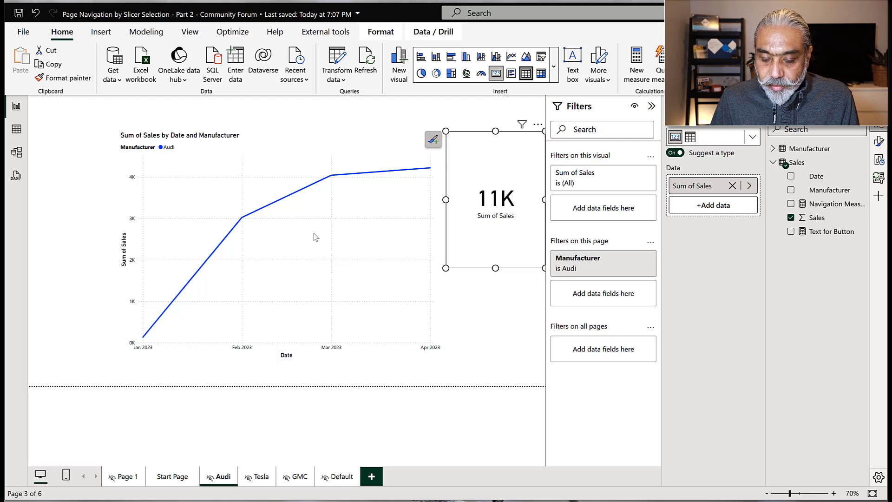
{"action": "key", "text": "ctrl+v"}
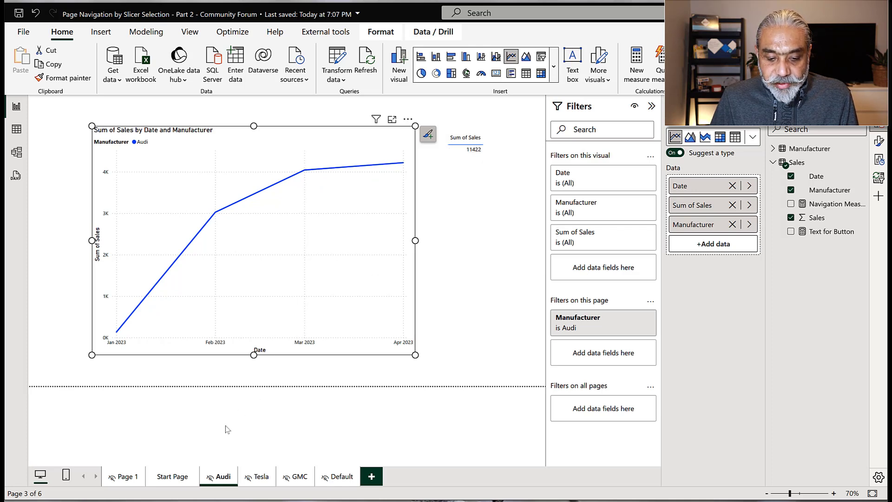
{"action": "left_click", "coordinate": [183, 475]}
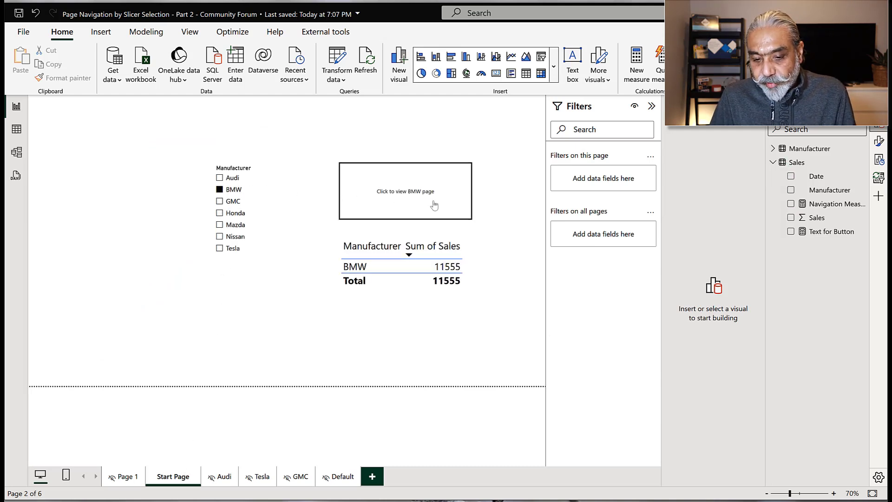
Delete the Audi page's 'Manufacturer is Audi' filter so its chart shows 44621, then return to the Start Page
{"action": "left_click", "coordinate": [404, 201], "text": "ctrl"}
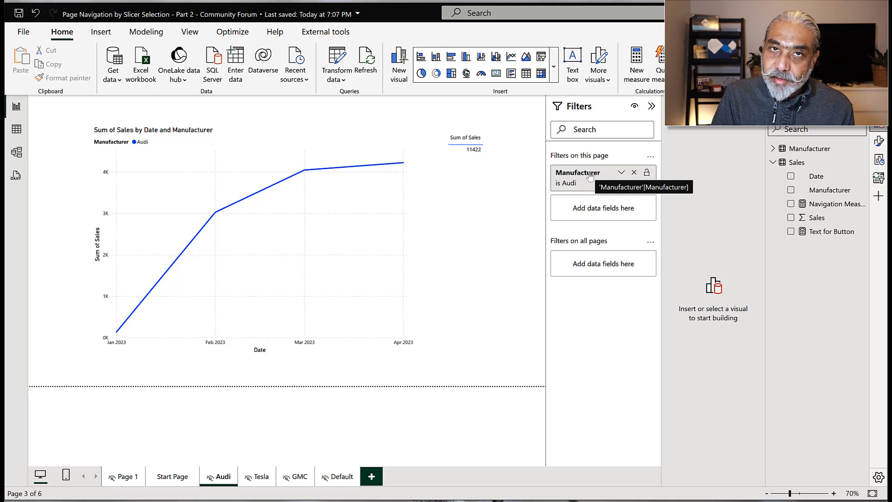
{"action": "left_click", "coordinate": [634, 173]}
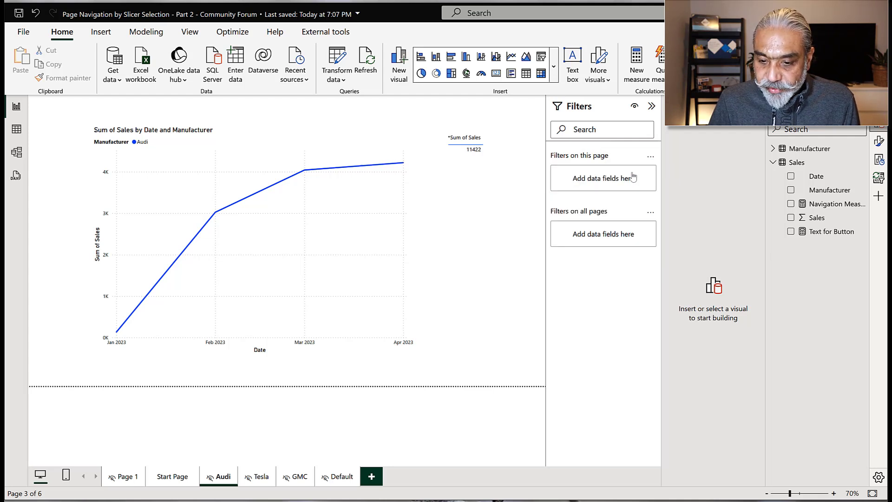
{"action": "left_click", "coordinate": [166, 479]}
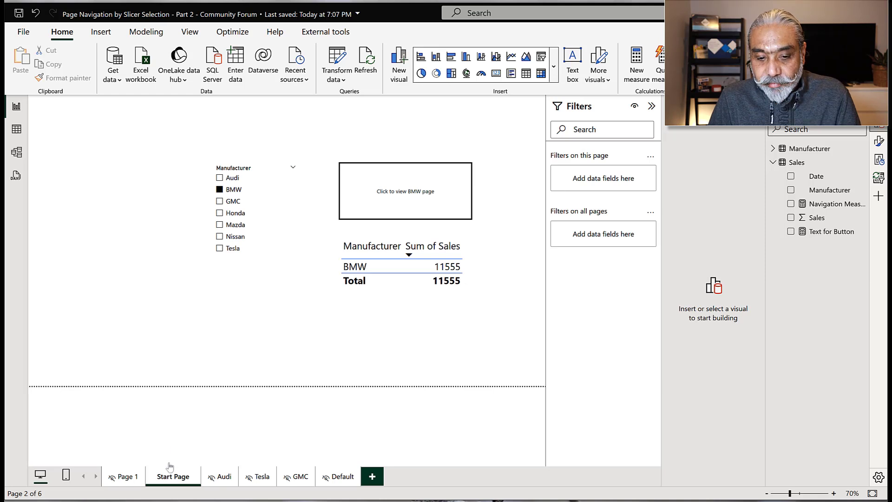
Sync the Start Page Manufacturer slicer to the Audi page with its visibility there turned off
{"action": "left_click", "coordinate": [259, 168]}
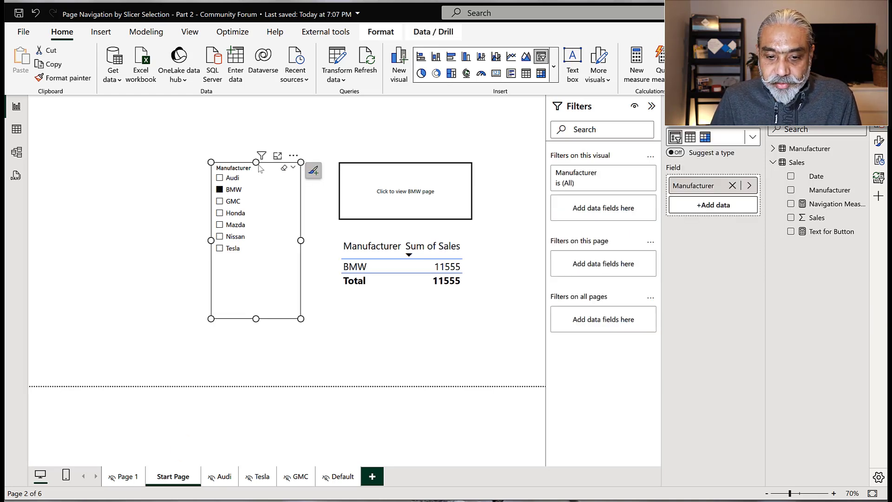
{"action": "left_click", "coordinate": [195, 36]}
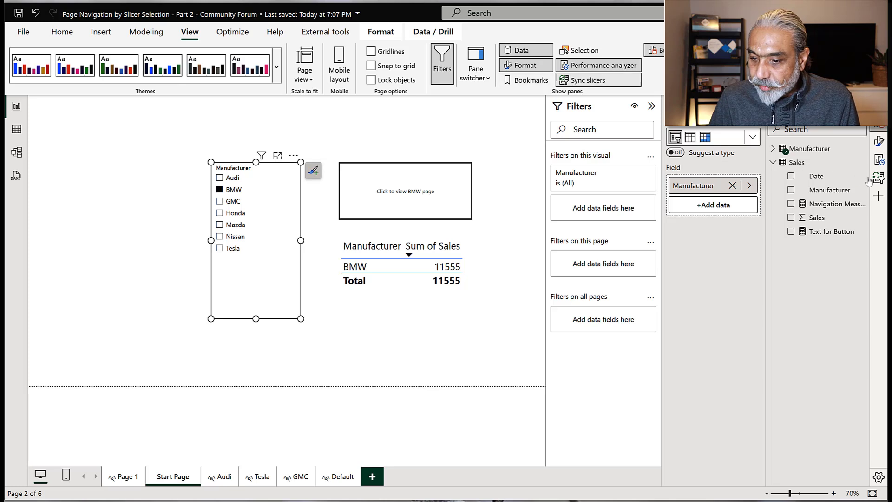
{"action": "left_click", "coordinate": [882, 183]}
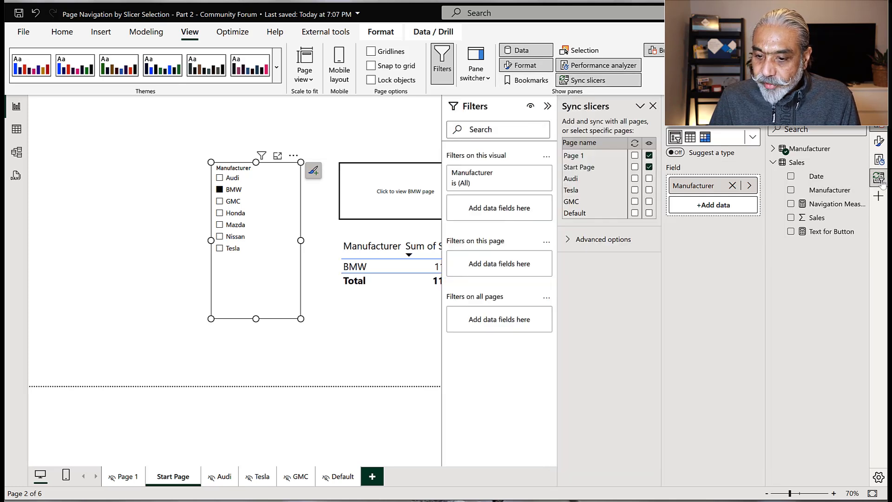
{"action": "left_click", "coordinate": [635, 180]}
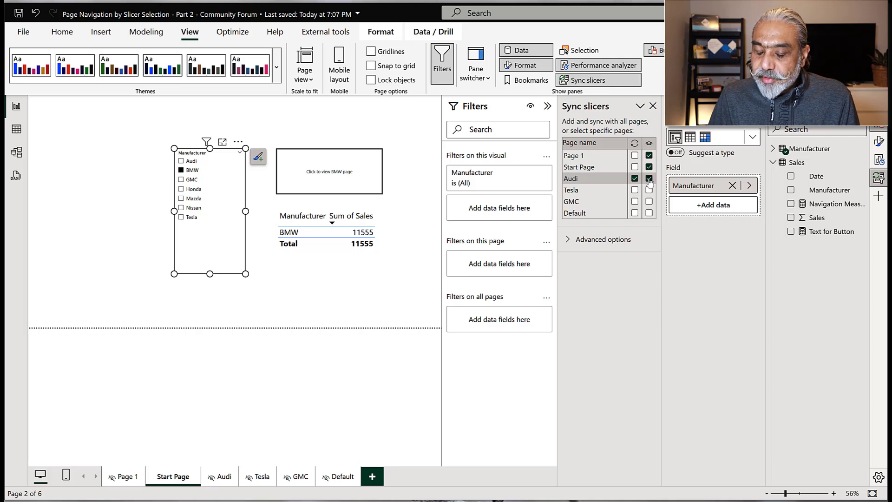
{"action": "left_click", "coordinate": [650, 181]}
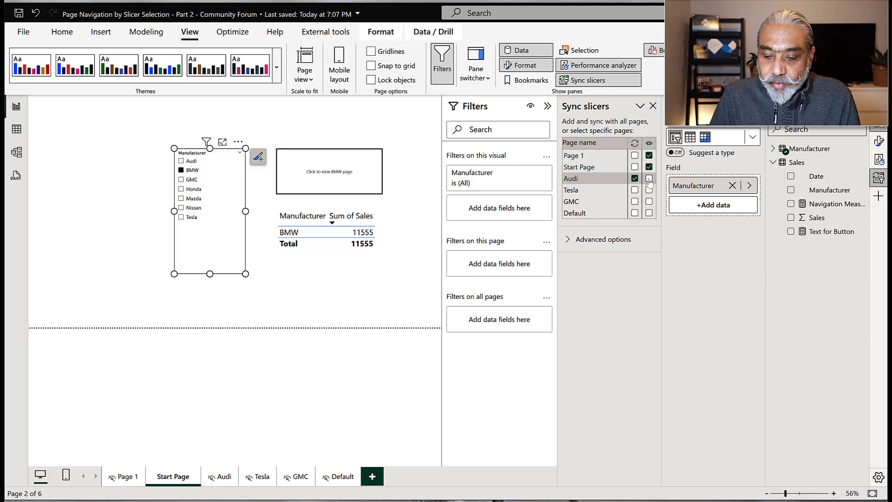
{"action": "left_click", "coordinate": [880, 179]}
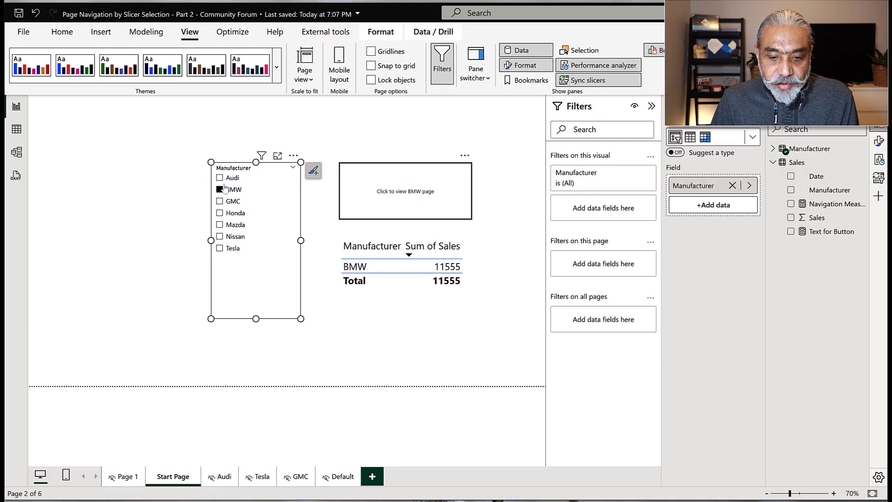
Tick Audi in the Start Page slicer, then check the Audi page's Sum of Sales, still showing BMW at 11555
{"action": "left_click", "coordinate": [409, 197], "text": "ctrl"}
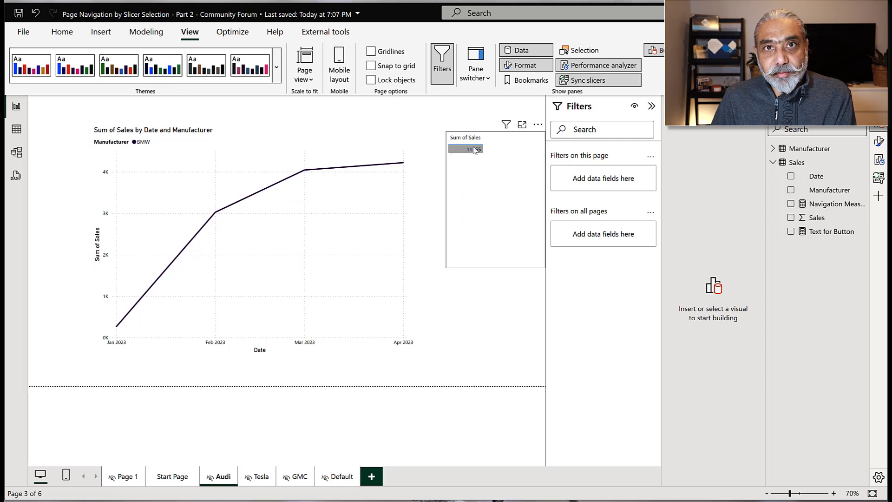
{"action": "left_click", "coordinate": [170, 478]}
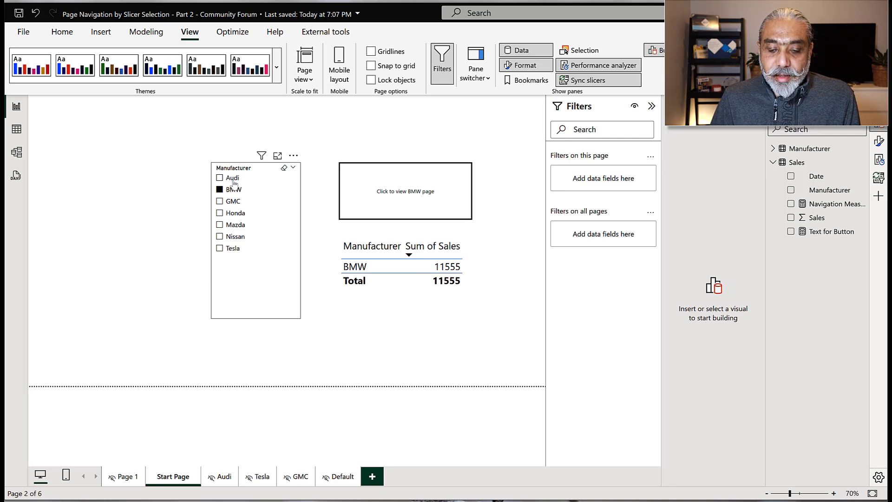
{"action": "left_click", "coordinate": [232, 179]}
{"action": "left_click", "coordinate": [418, 195], "text": "ctrl"}
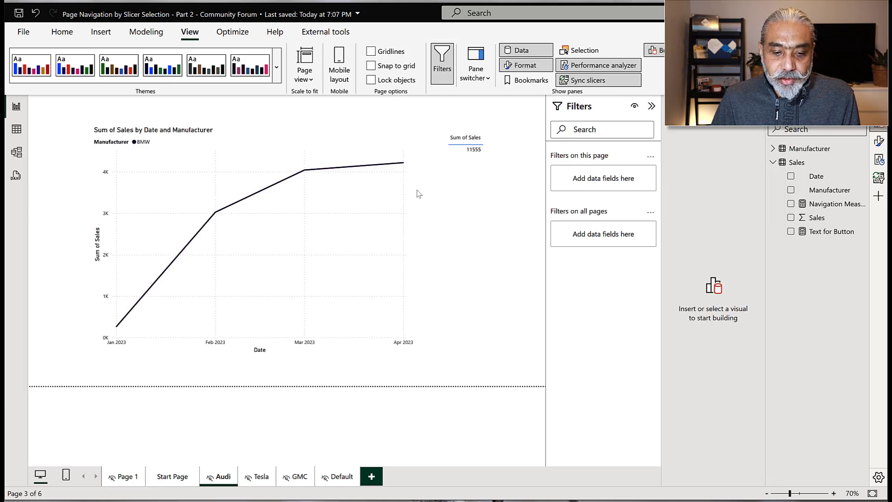
{"action": "left_click", "coordinate": [445, 199]}
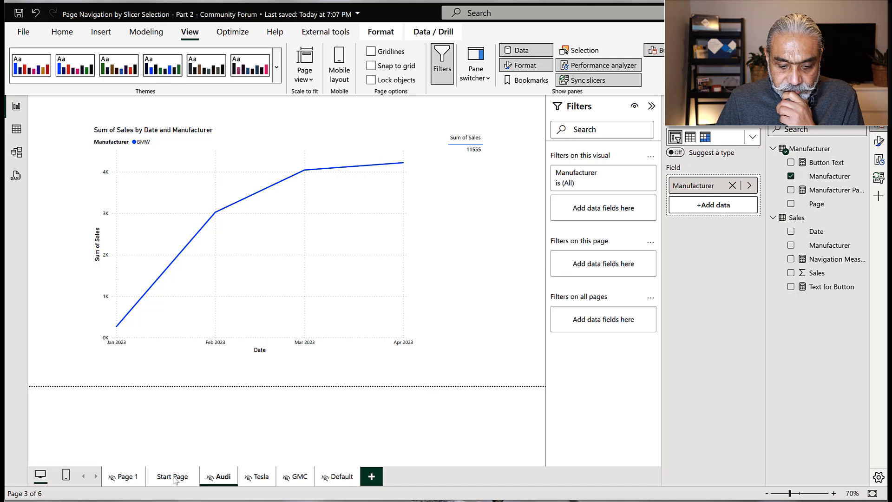
Sync the Manufacturer slicer on the Start Page as well as Audi, leaving Audi chosen at 11422
{"action": "left_click", "coordinate": [173, 478]}
{"action": "left_click", "coordinate": [248, 174]}
{"action": "left_click", "coordinate": [878, 182]}
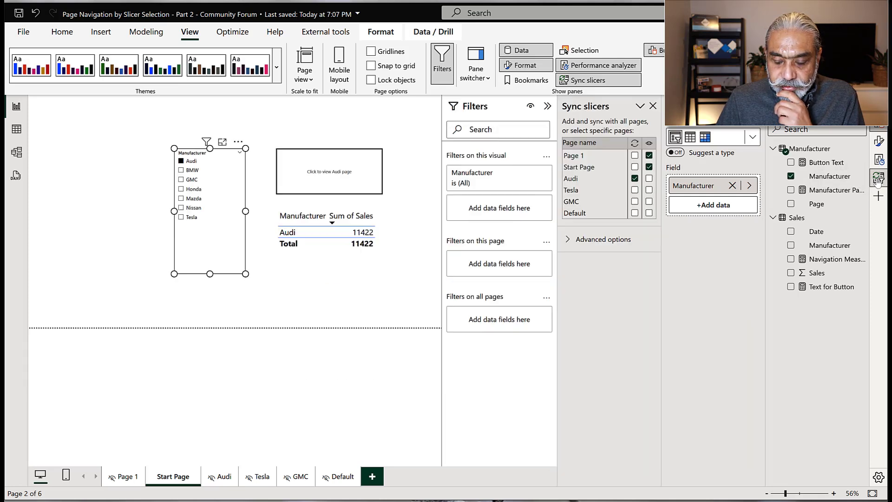
{"action": "left_click", "coordinate": [634, 179]}
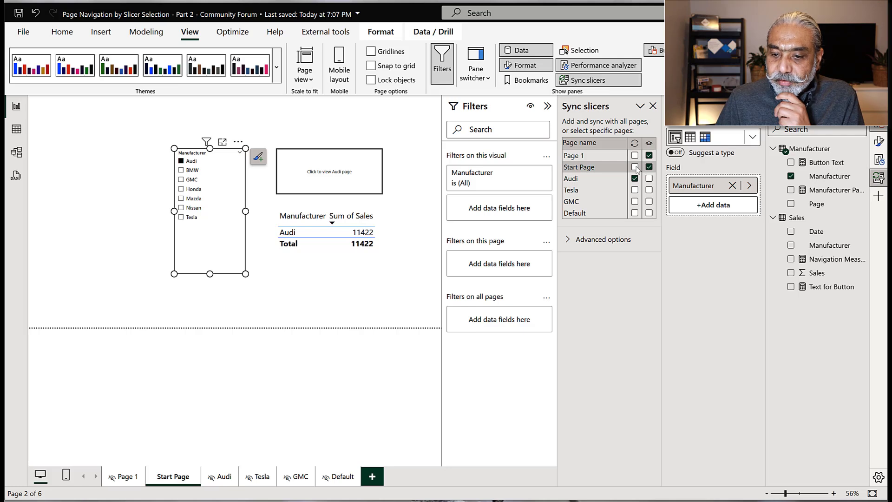
{"action": "left_click", "coordinate": [635, 167]}
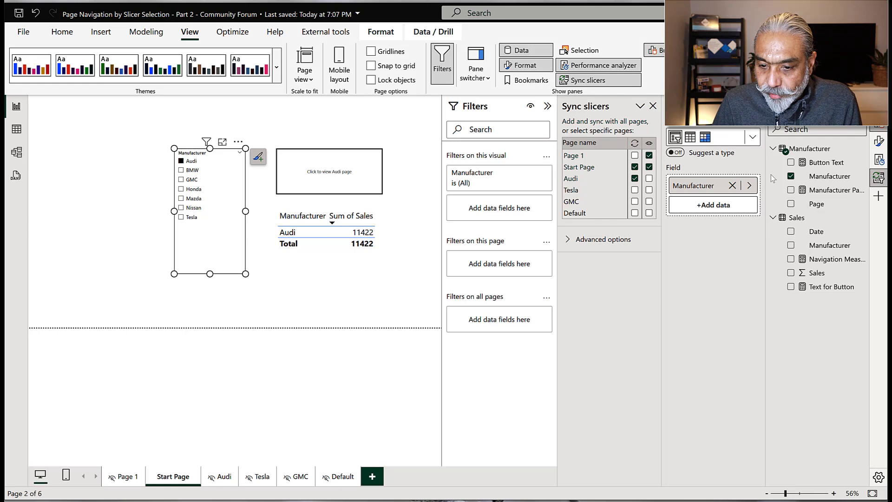
{"action": "left_click", "coordinate": [879, 177]}
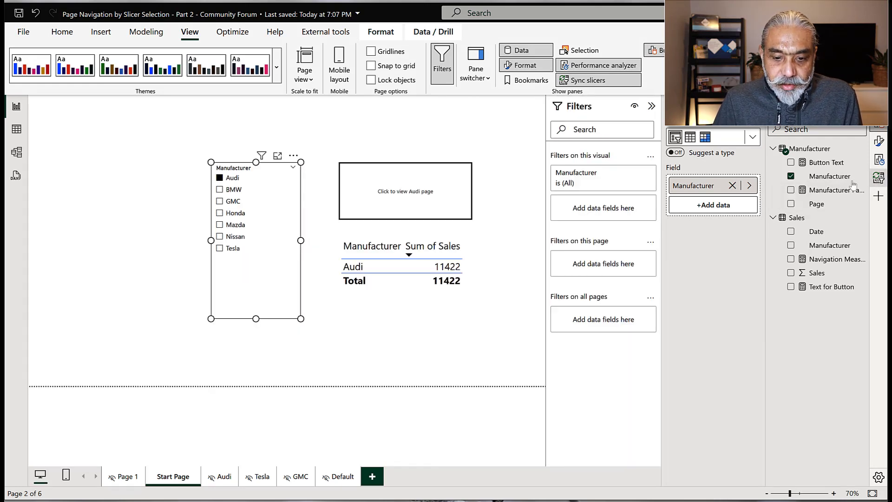
Choose BMW in the Start Page slicer and follow the button to the page charting BMW sales at 11555
{"action": "left_click", "coordinate": [423, 200], "text": "ctrl"}
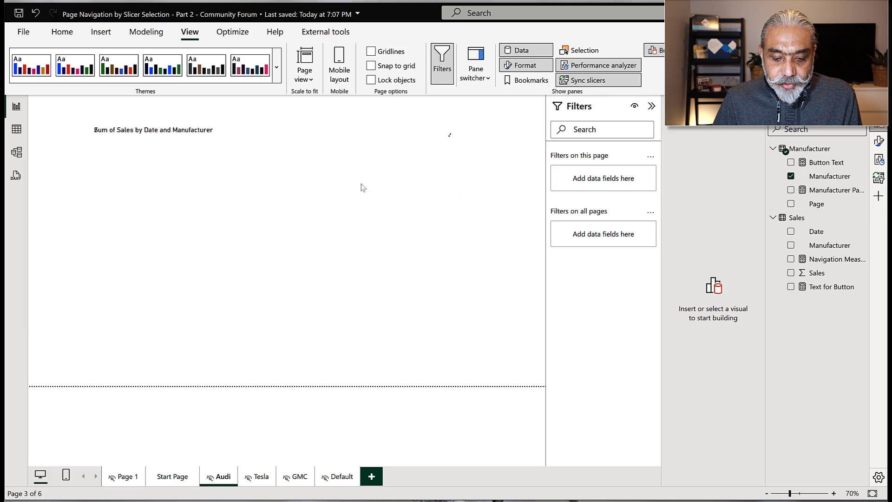
{"action": "left_click", "coordinate": [182, 478]}
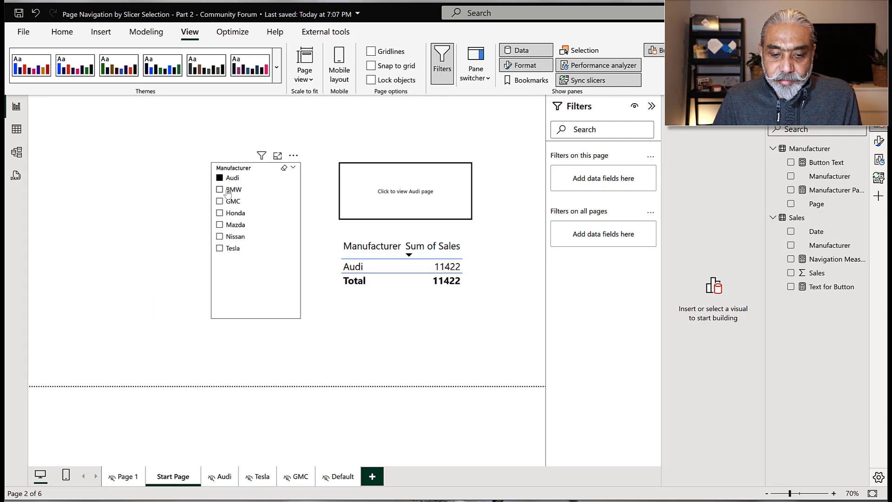
{"action": "left_click", "coordinate": [228, 191]}
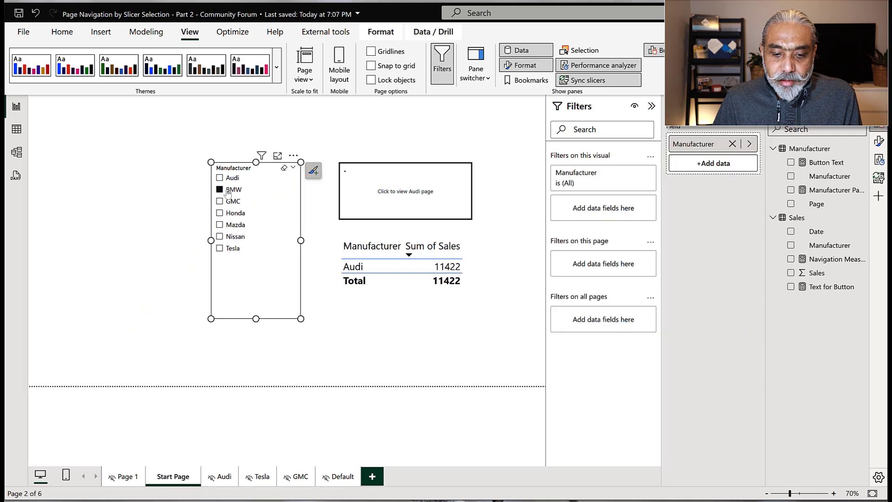
{"action": "left_click", "coordinate": [233, 191]}
{"action": "left_click", "coordinate": [236, 192]}
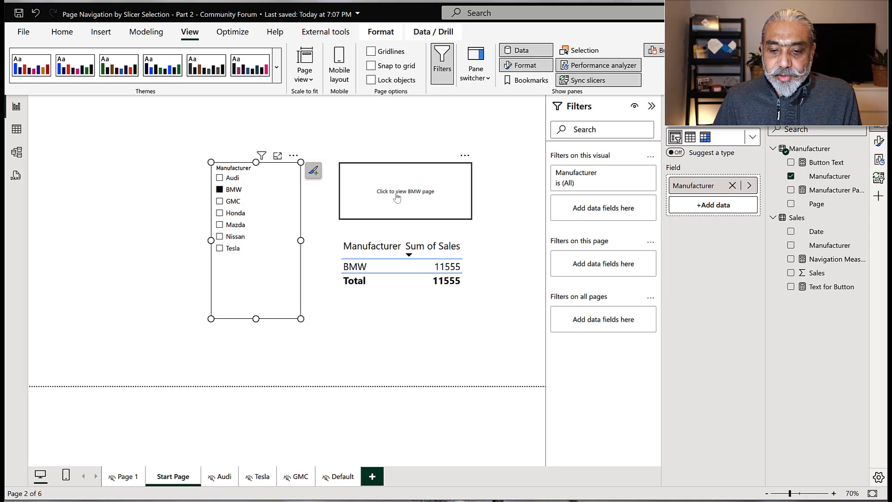
{"action": "left_click", "coordinate": [397, 199], "text": "ctrl"}
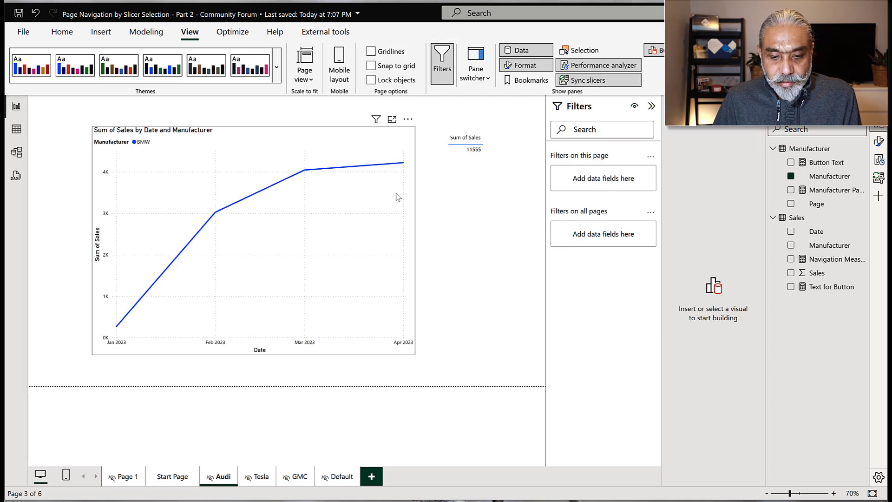